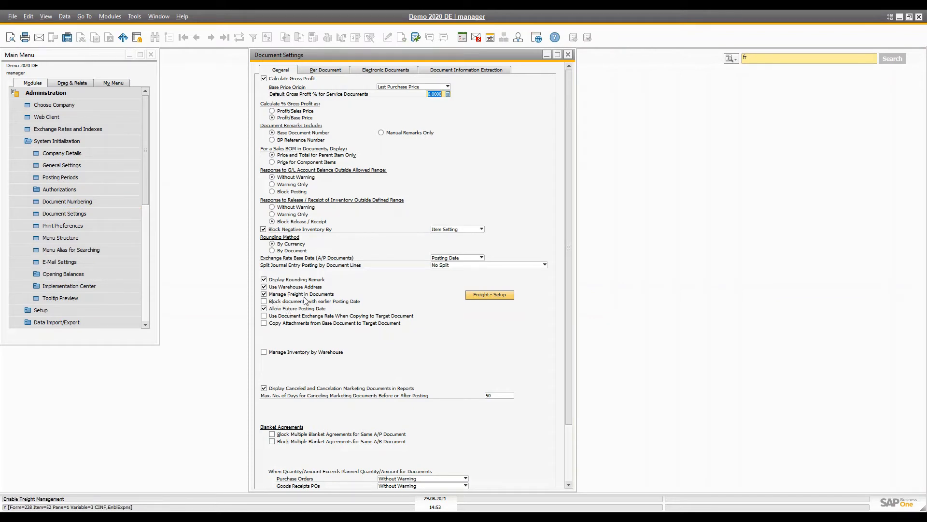
# Open the freight setup from the document settings and add a new freight row named Shipping
pyautogui.scroll(-3, 313, 297)
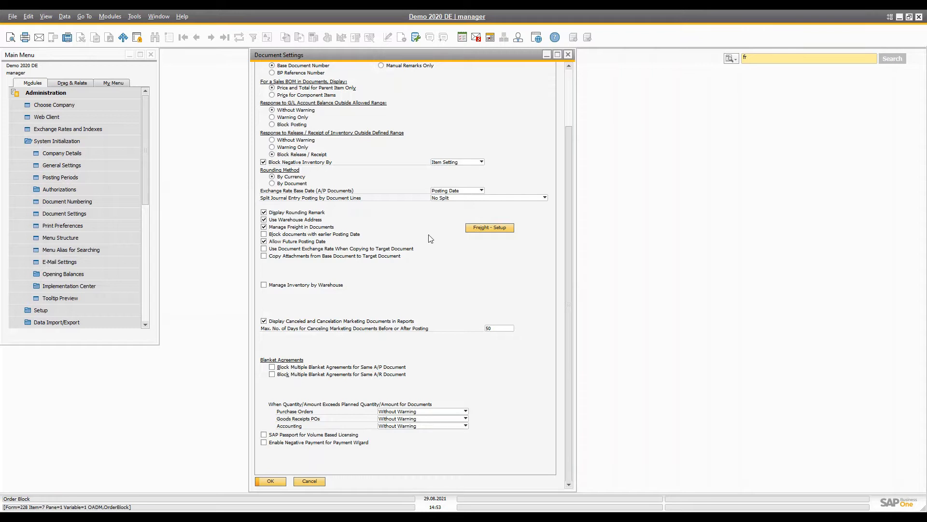
pyautogui.click(489, 227)
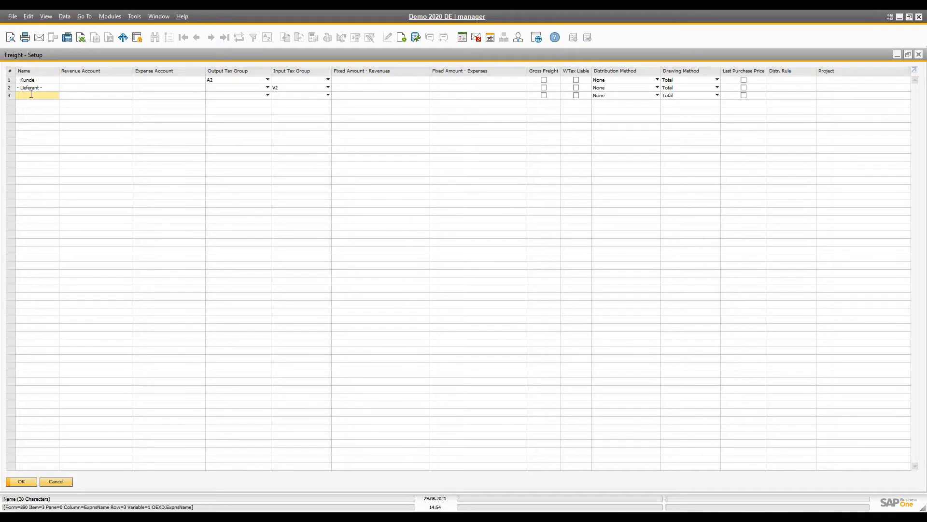
pyautogui.write('-')
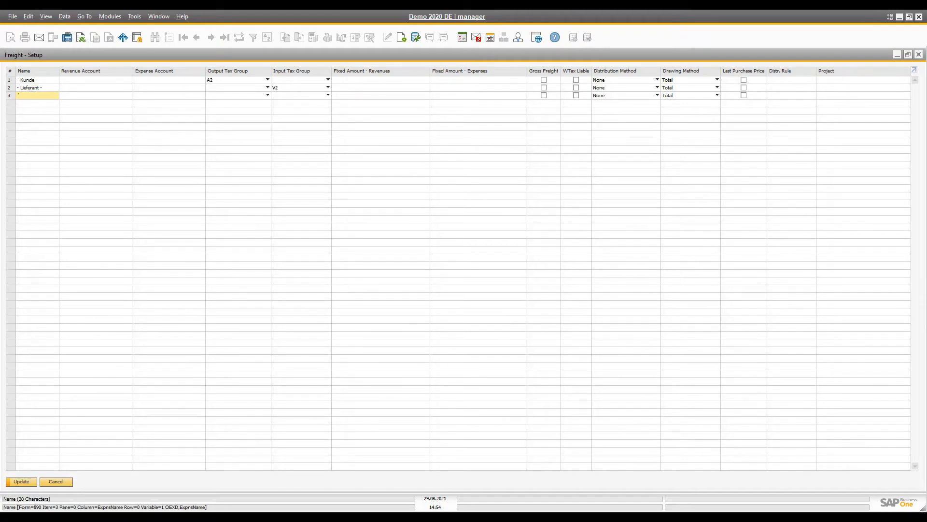
pyautogui.write('Shp')
pyautogui.write('ipping')
pyautogui.press('Tab')
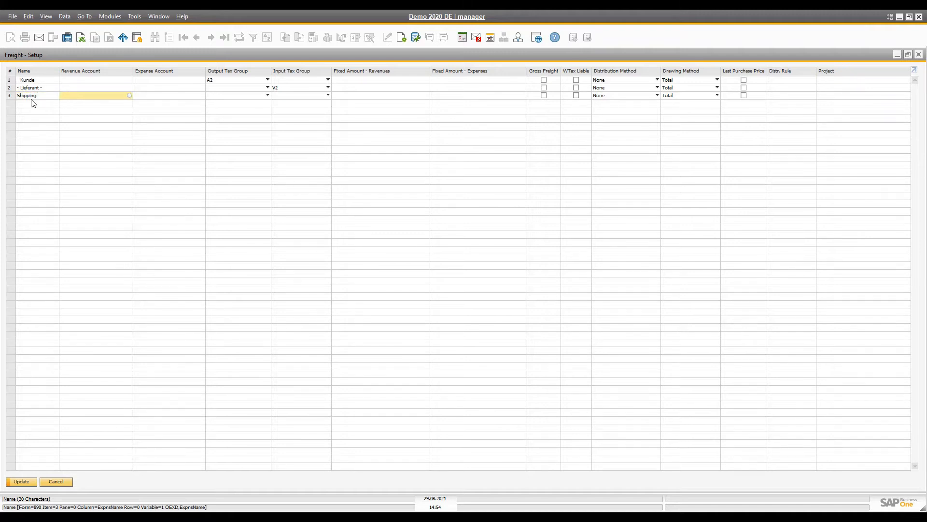
# Assign revenue account 2284 and expense account 0015 to the Shipping freight
pyautogui.press('Tab')
pyautogui.scroll(-6, 363, 216)
pyautogui.scroll(-5, 366, 246)
pyautogui.scroll(6, 350, 238)
pyautogui.scroll(6, 348, 223)
pyautogui.doubleClick(323, 203)
pyautogui.press('Tab')
pyautogui.press('Tab')
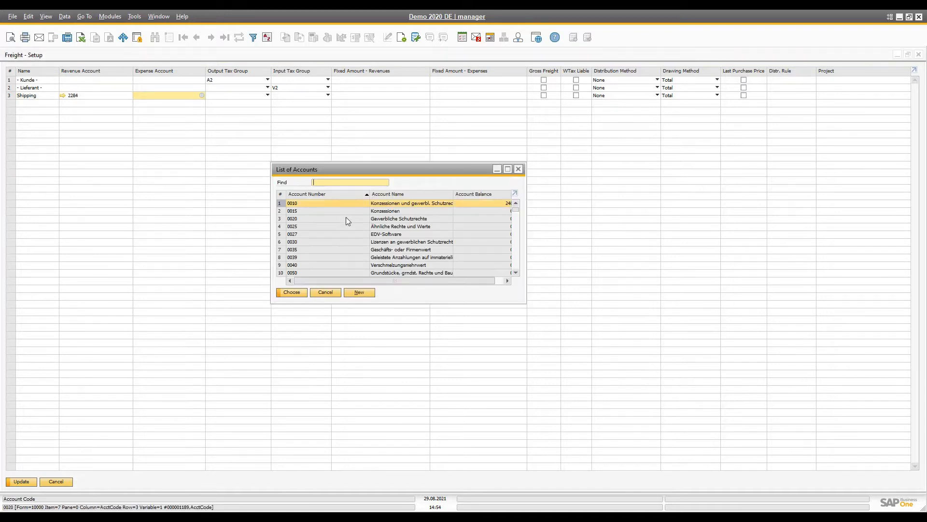
pyautogui.doubleClick(343, 211)
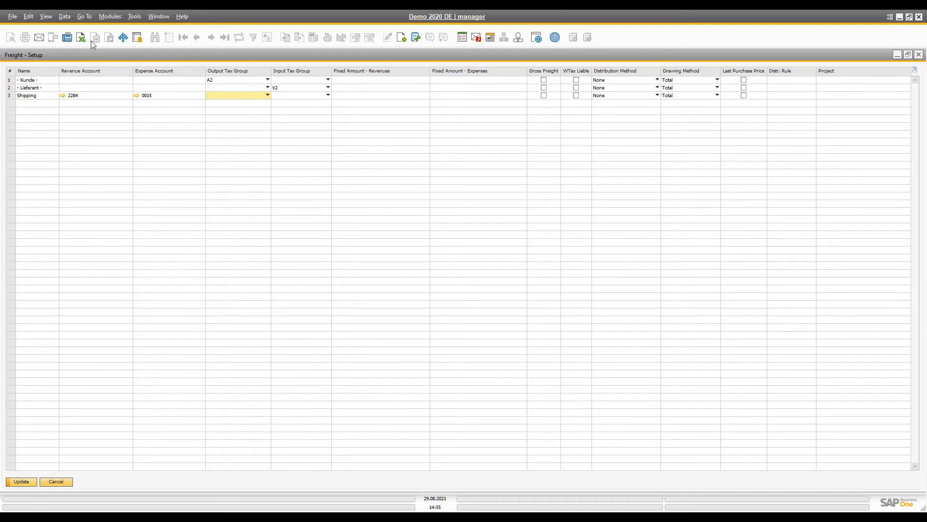
# Set the Shipping freight's output tax group to A2 and its input tax group to V1
pyautogui.click(268, 95)
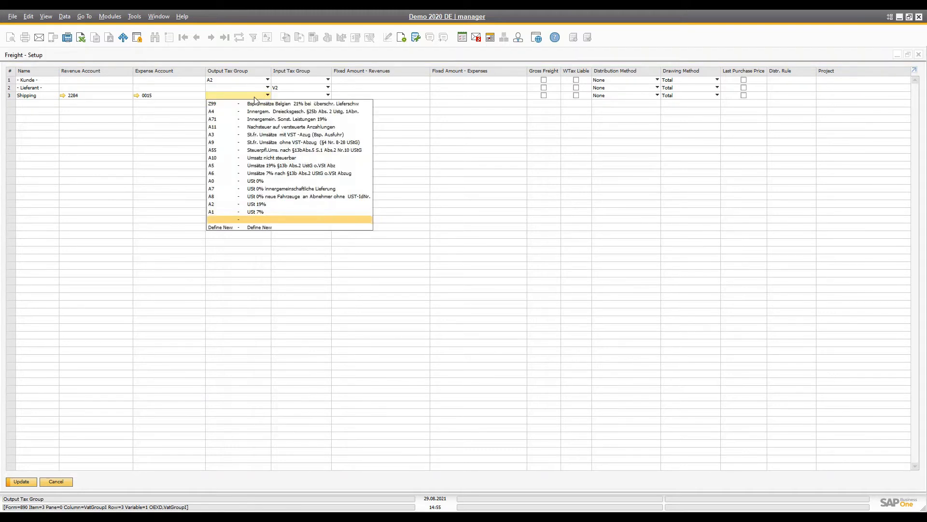
pyautogui.click(269, 204)
pyautogui.click(294, 95)
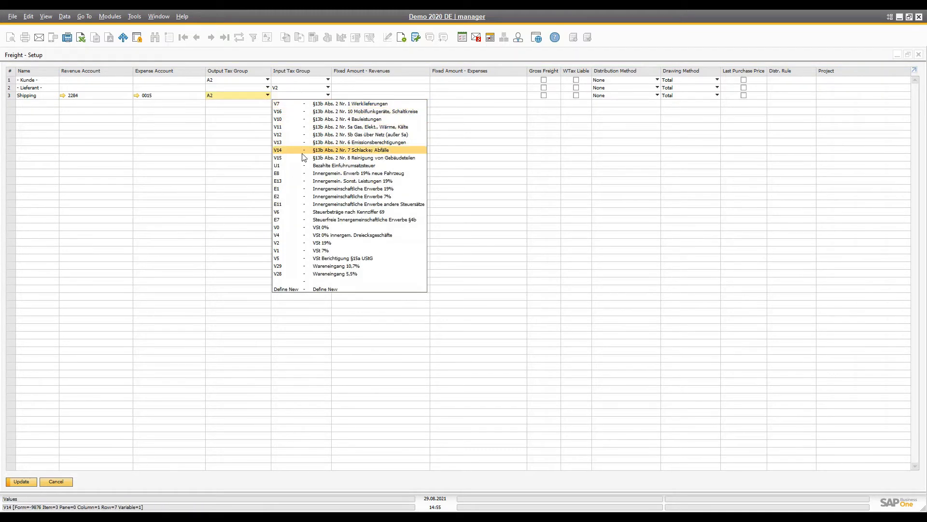
pyautogui.click(310, 250)
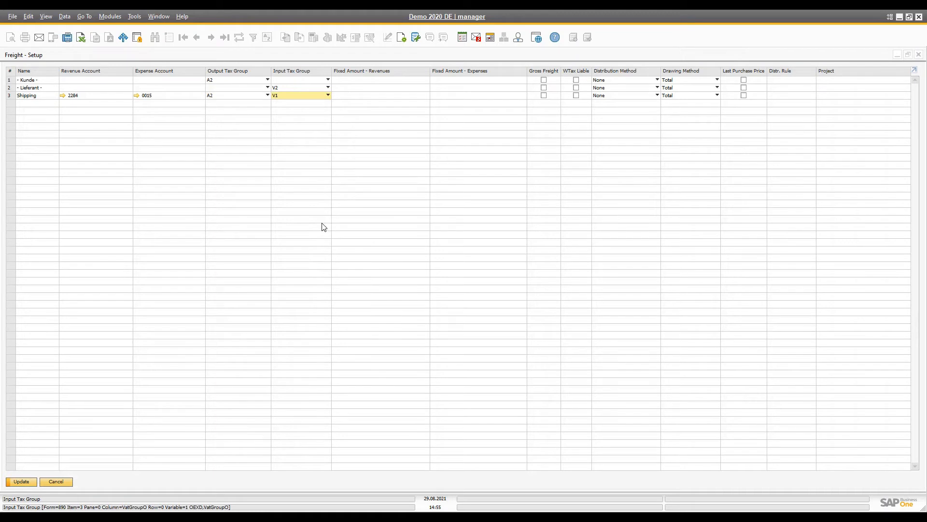
# Set the Shipping freight's distribution method to Weight and its drawing method to Total
pyautogui.click(645, 96)
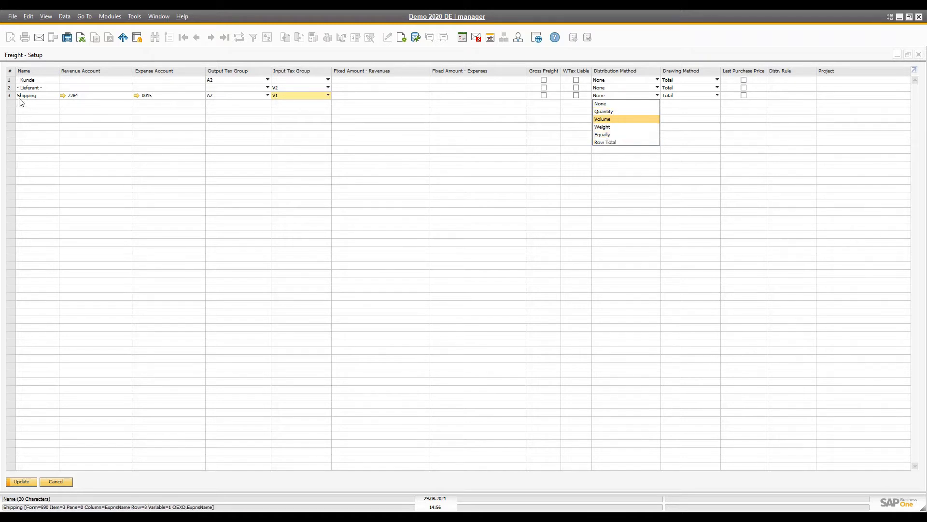
pyautogui.click(615, 130)
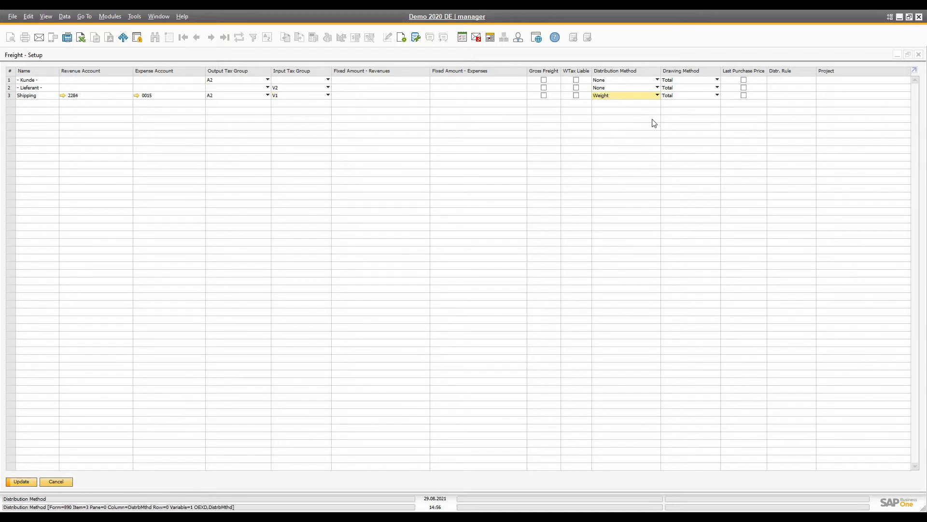
pyautogui.click(702, 95)
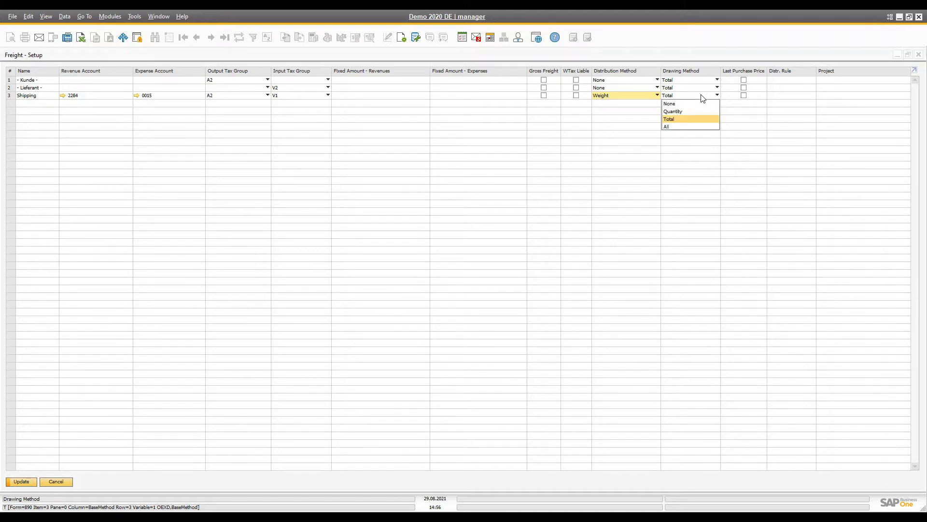
pyautogui.click(677, 120)
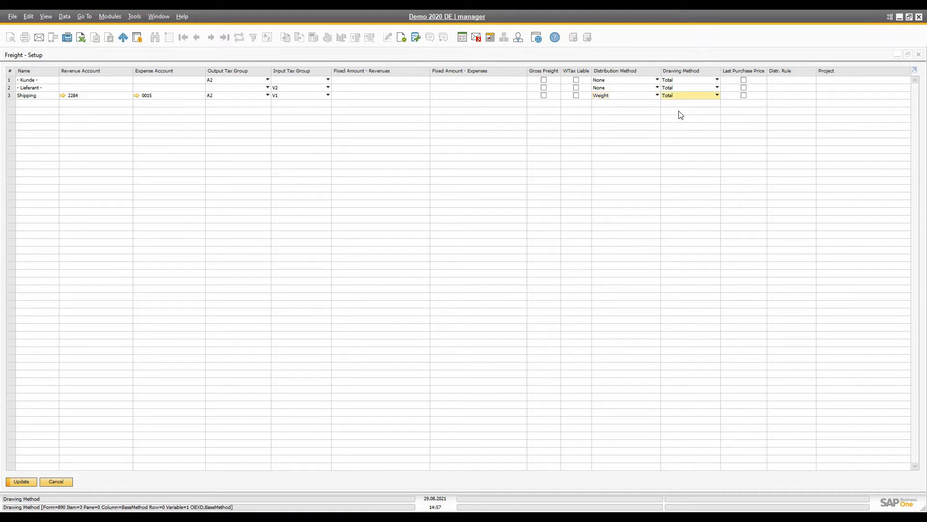
# Enable Last Purchase Price for the Shipping freight, choose distribution method None, and try to update the setup
pyautogui.click(744, 96)
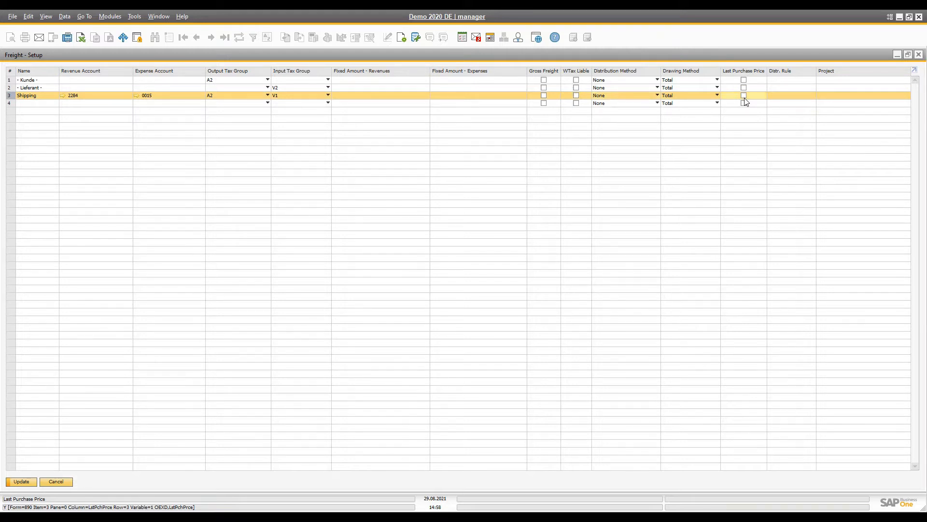
pyautogui.click(646, 96)
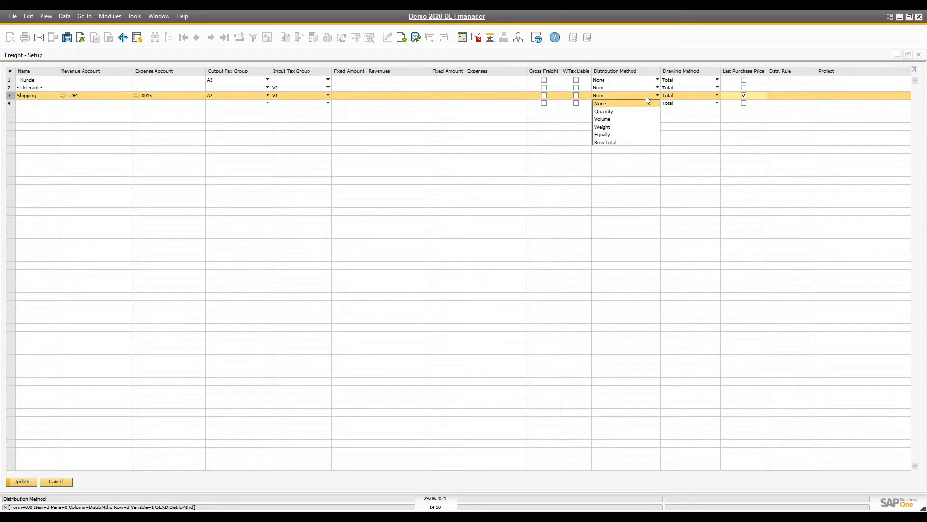
pyautogui.click(605, 104)
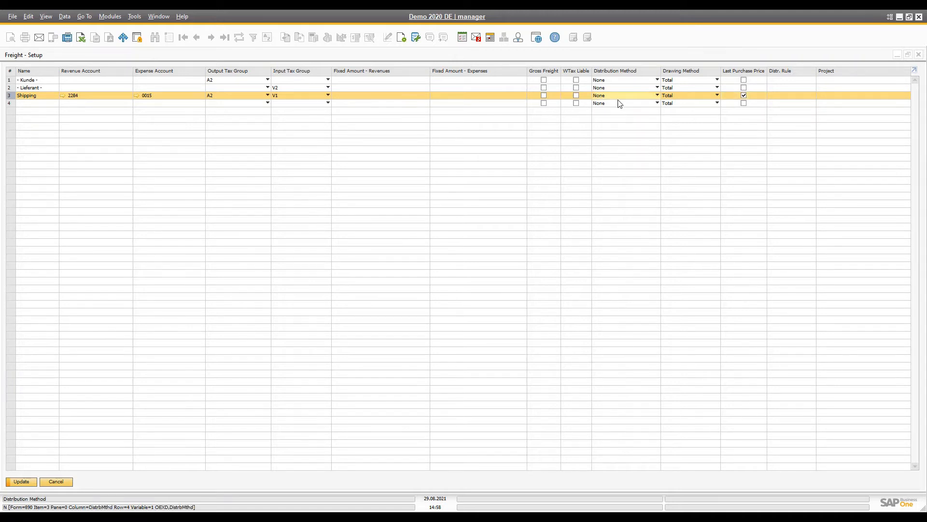
pyautogui.click(22, 482)
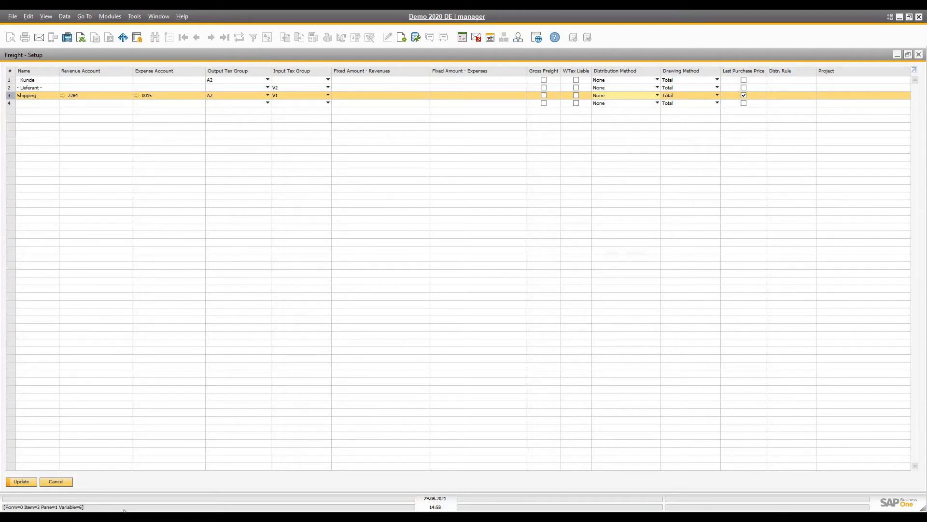
# Change the Shipping freight's distribution method to Weight and update the freight setup
pyautogui.click(639, 96)
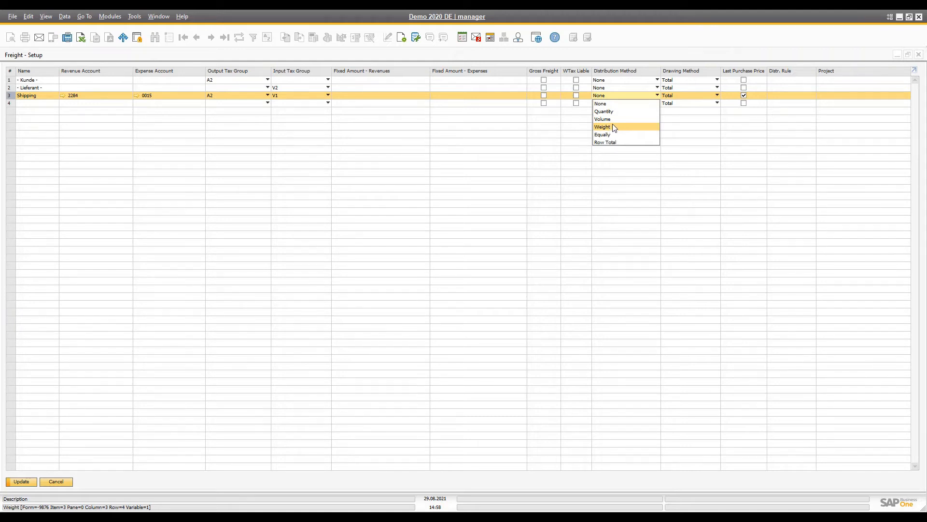
pyautogui.click(614, 127)
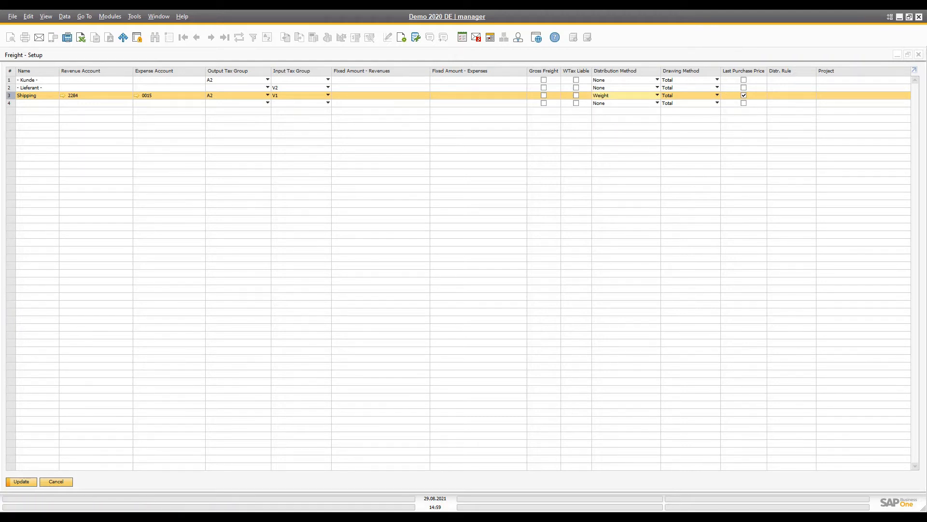
pyautogui.click(14, 483)
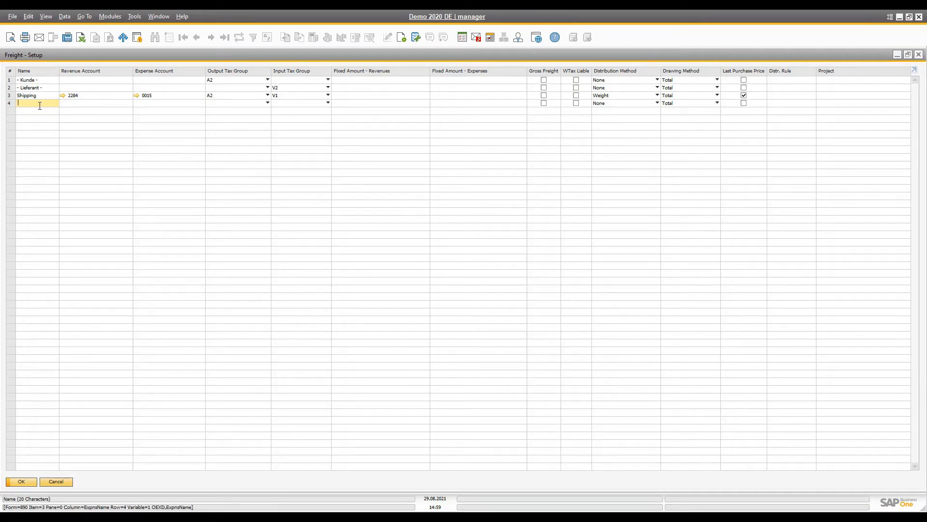
# Add another freight row named Insurance below Shipping
pyautogui.write('Ins')
pyautogui.write('ruac')
pyautogui.press('BackSpace')
pyautogui.press('BackSpace')
pyautogui.press('BackSpace')
pyautogui.write('urance')
pyautogui.press('Tab')
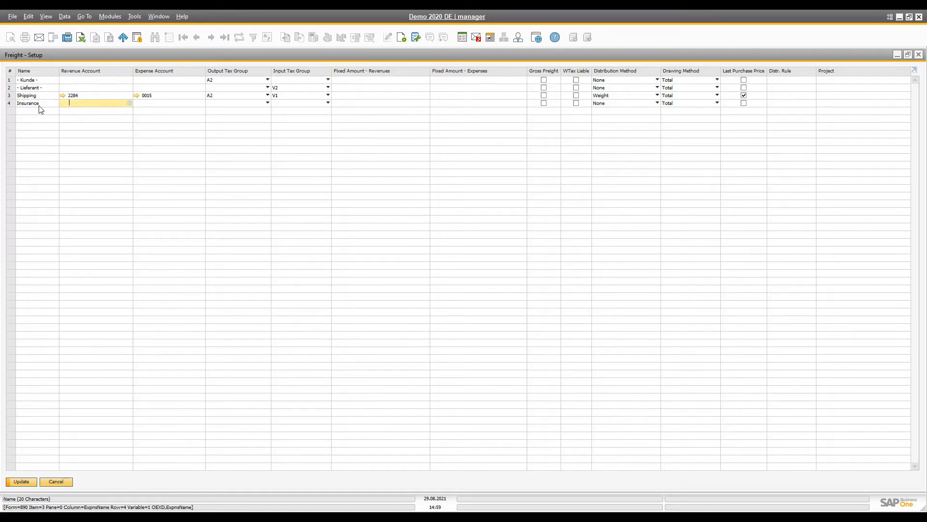
# Assign revenue account 2287 and expense account 0020 to the Insurance freight
pyautogui.press('Tab')
pyautogui.press('Return')
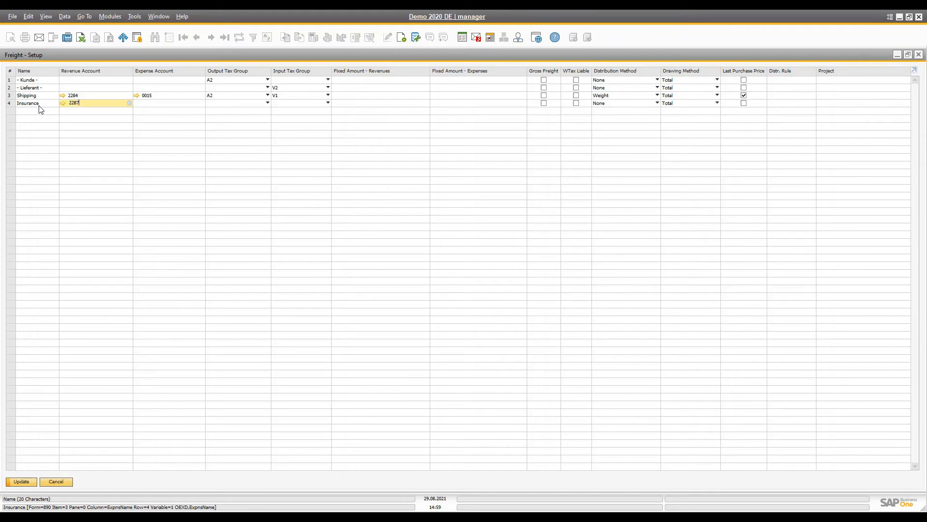
pyautogui.press('Tab')
pyautogui.press('Tab')
pyautogui.press('Down')
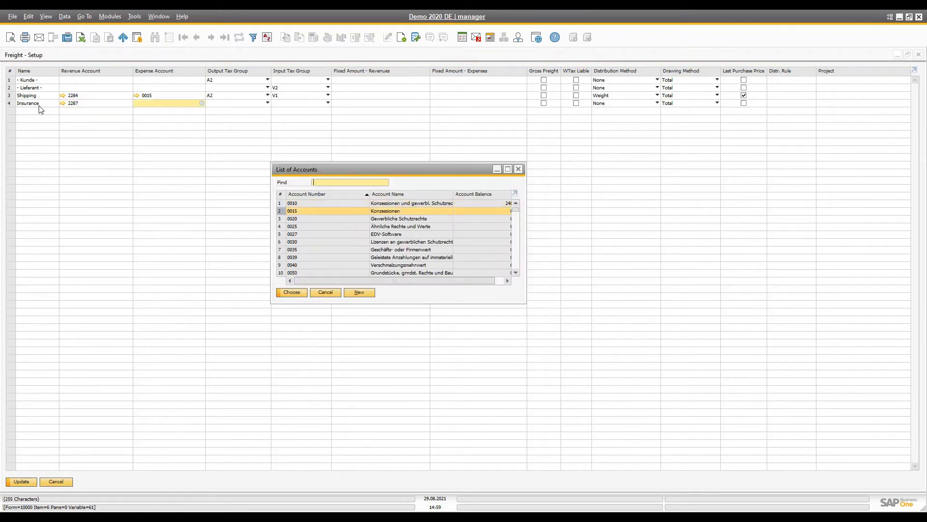
pyautogui.press('Down')
pyautogui.press('Return')
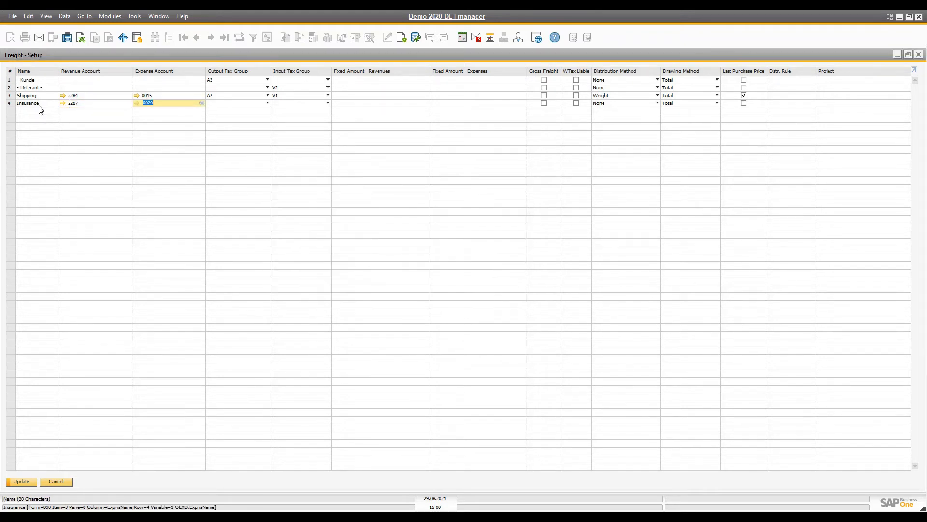
# Set the Insurance freight's output tax group to A8 and its input tax group to V28
pyautogui.press('Tab')
pyautogui.hotkey('alt', 'Down')
pyautogui.press('Up')
pyautogui.press('Up')
pyautogui.press('Return')
pyautogui.press('Tab')
pyautogui.hotkey('alt', 'Down')
pyautogui.press('Down')
pyautogui.press('Up')
pyautogui.press('Up')
pyautogui.press('Return')
pyautogui.press('Tab')
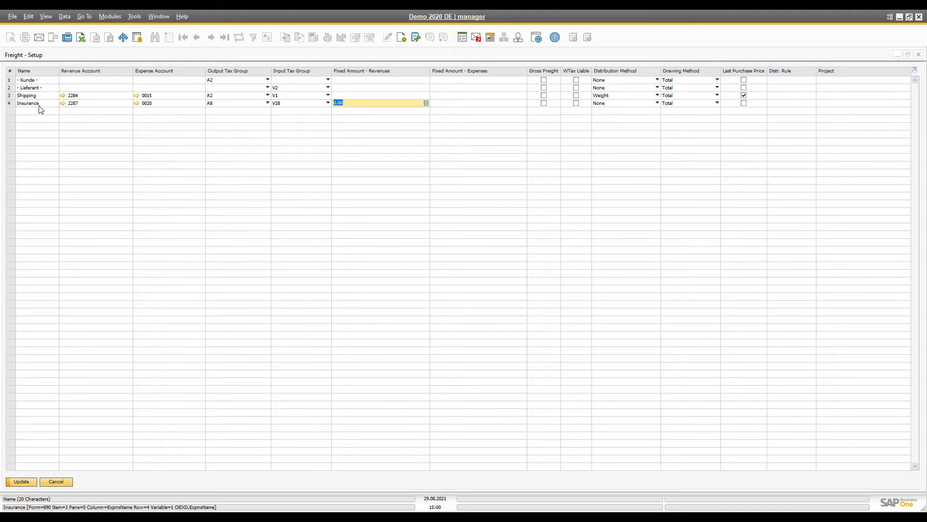
# Choose distribution method None and drawing method Total for the Insurance freight and update the setup
pyautogui.press('Tab')
pyautogui.press('Tab')
pyautogui.press('Tab')
pyautogui.press('Tab')
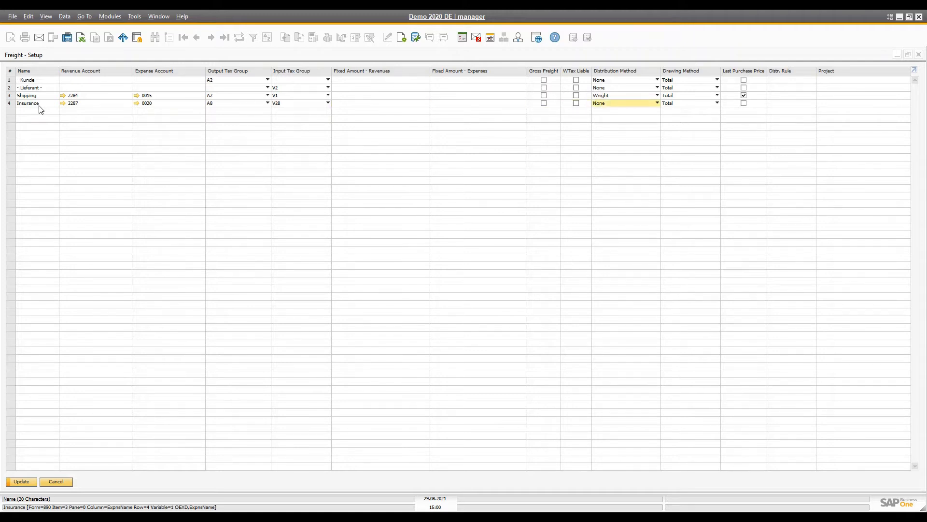
pyautogui.hotkey('alt', 'Down')
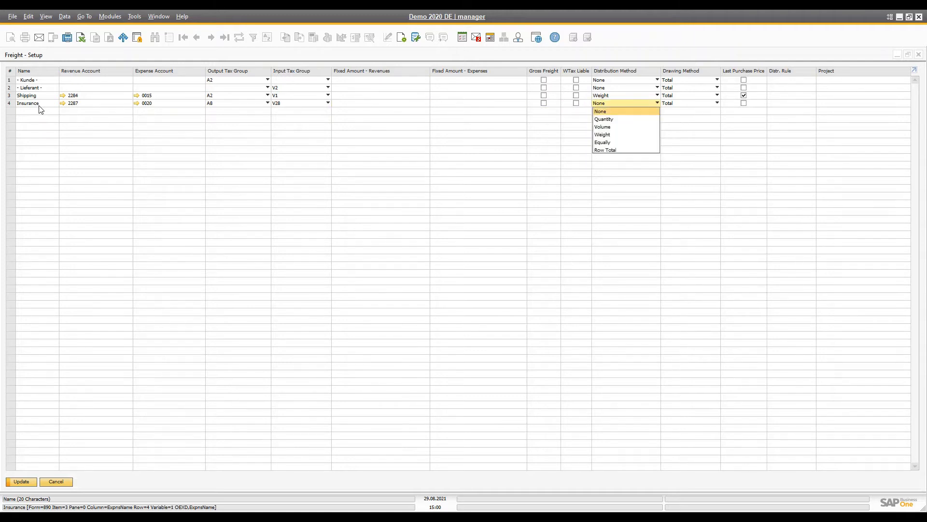
pyautogui.press('Return')
pyautogui.press('Tab')
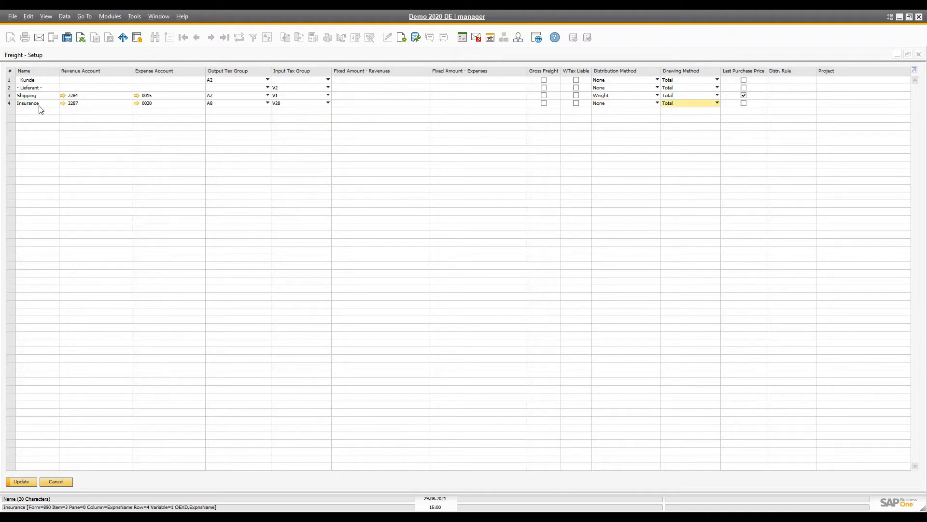
pyautogui.hotkey('alt', 'Down')
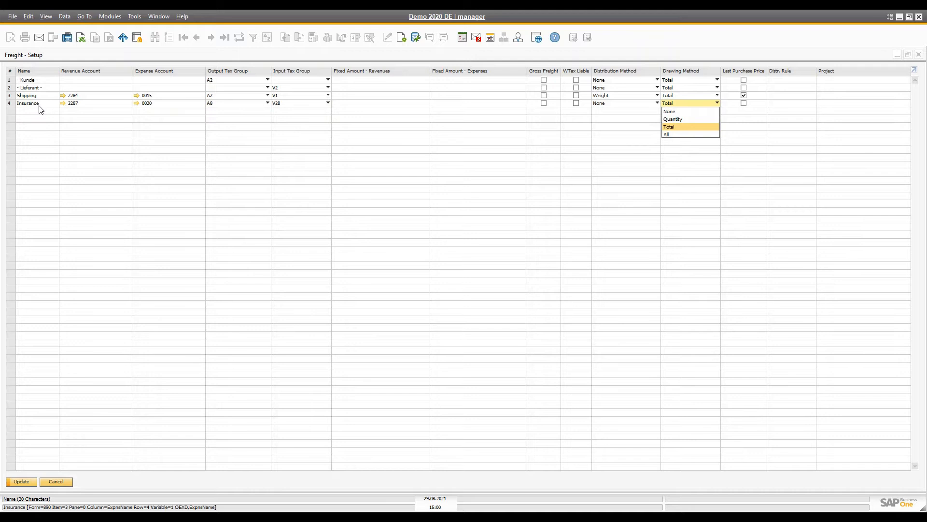
pyautogui.press('Return')
pyautogui.press('Tab')
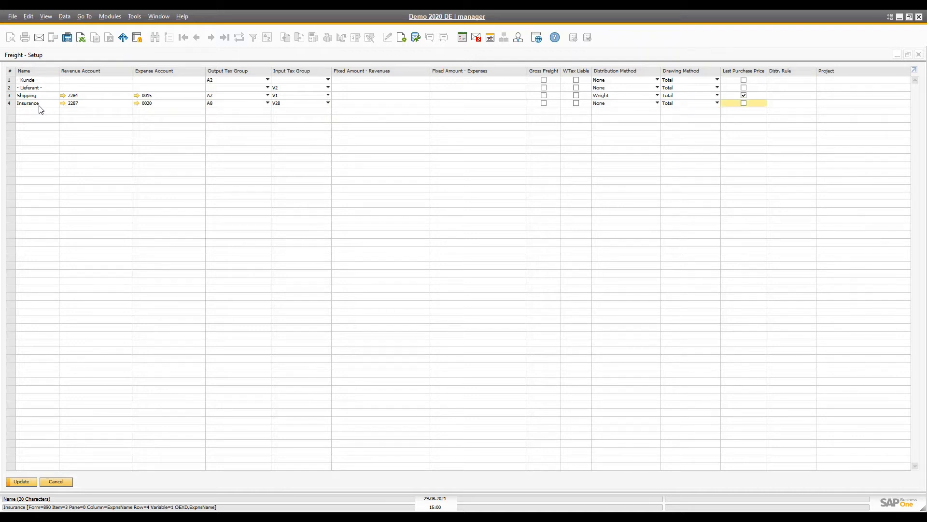
pyautogui.press('Return')
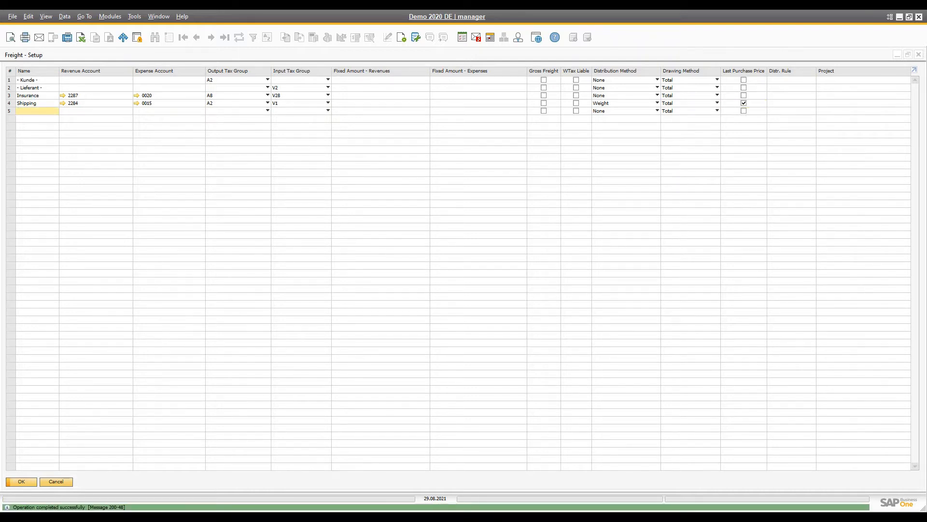
# Set the Shipping freight's distribution method to Quantity and update the freight setup
pyautogui.click(645, 104)
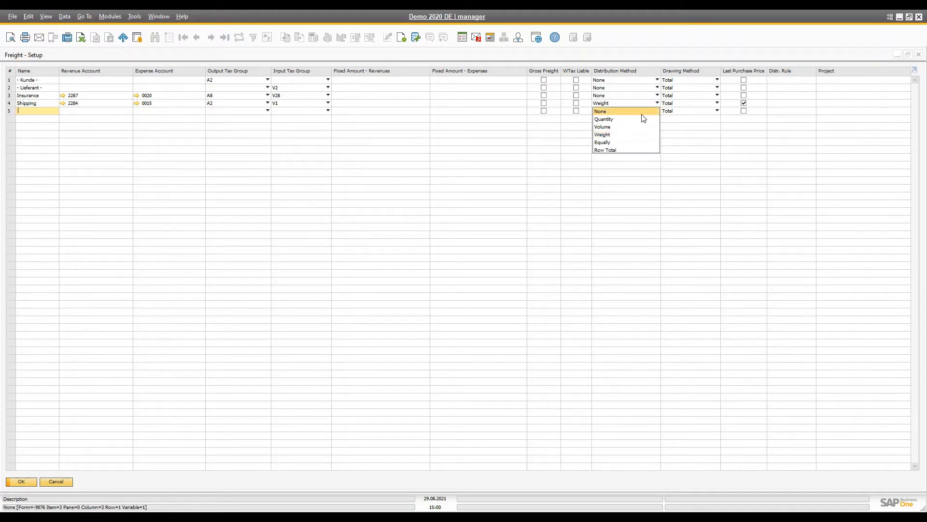
pyautogui.click(631, 119)
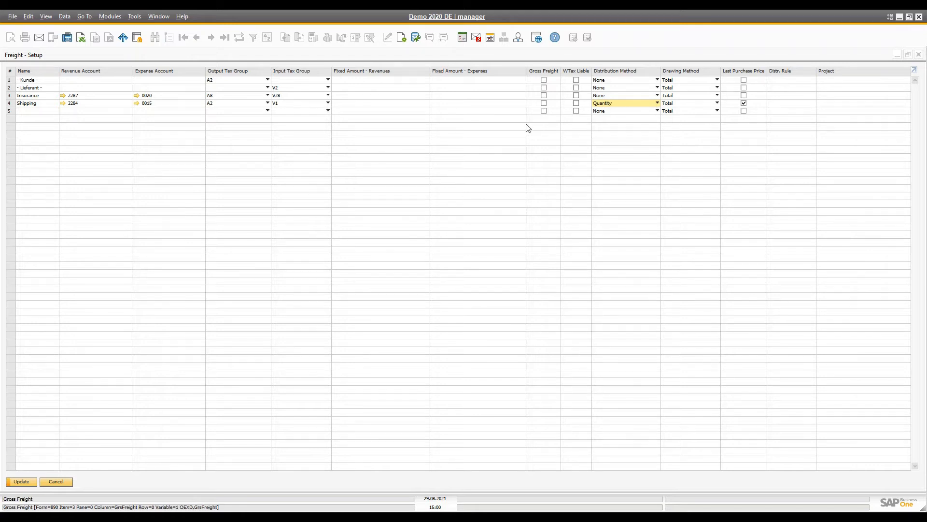
pyautogui.click(14, 482)
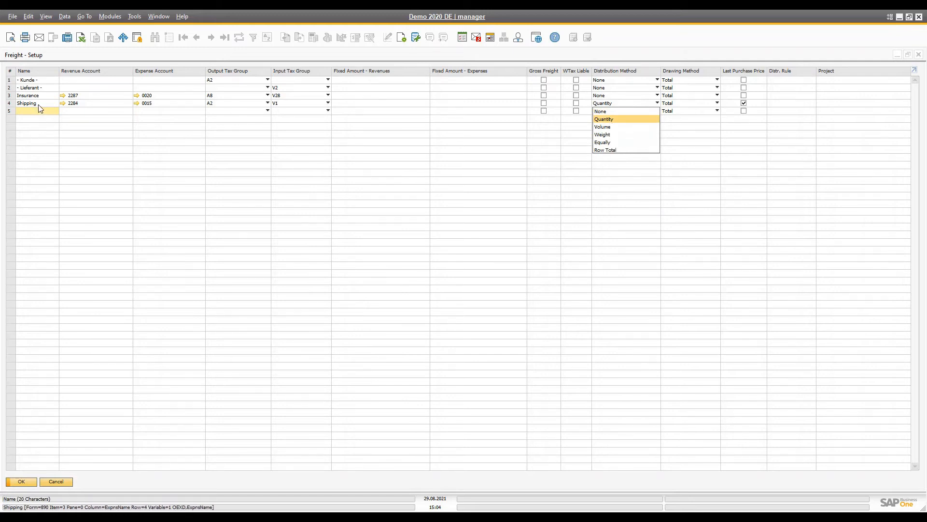
# Review the distribution method options for the Shipping freight and keep Quantity selected
pyautogui.click(12, 106)
pyautogui.click(14, 105)
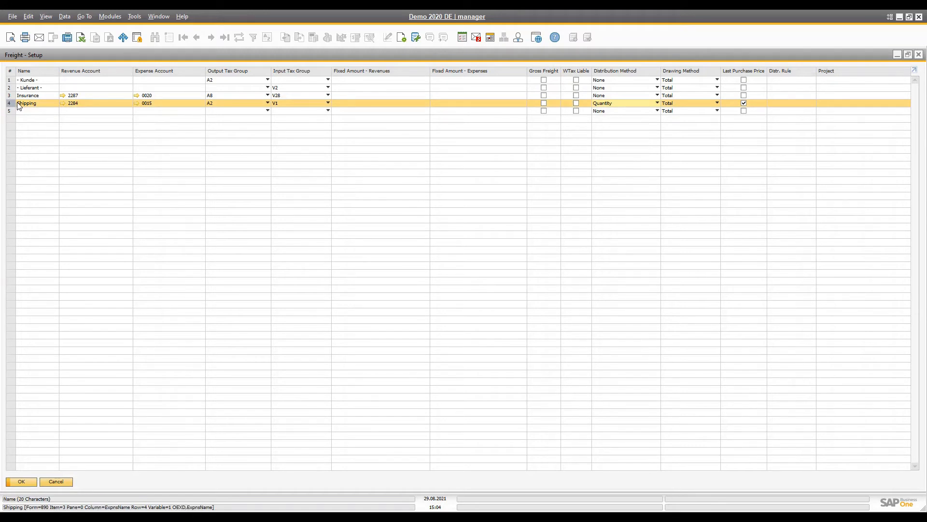
pyautogui.click(627, 104)
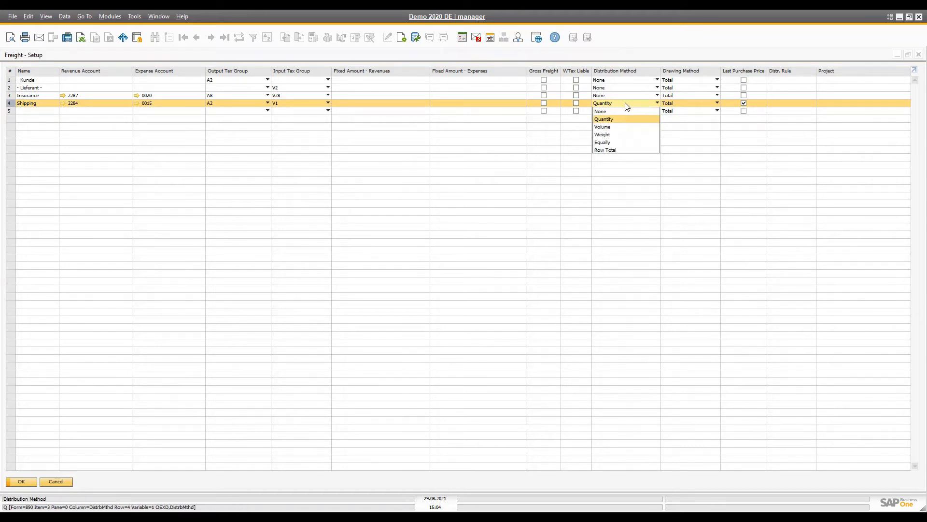
pyautogui.click(617, 120)
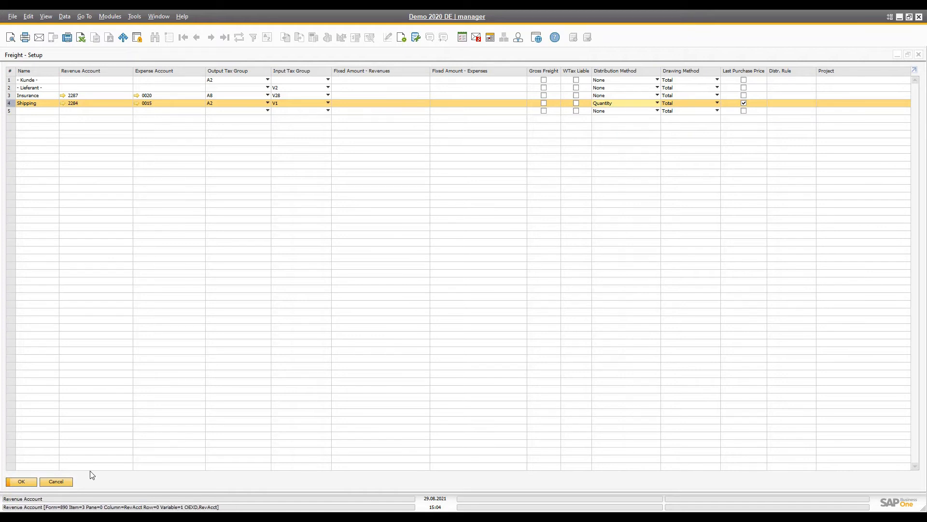
pyautogui.click(20, 483)
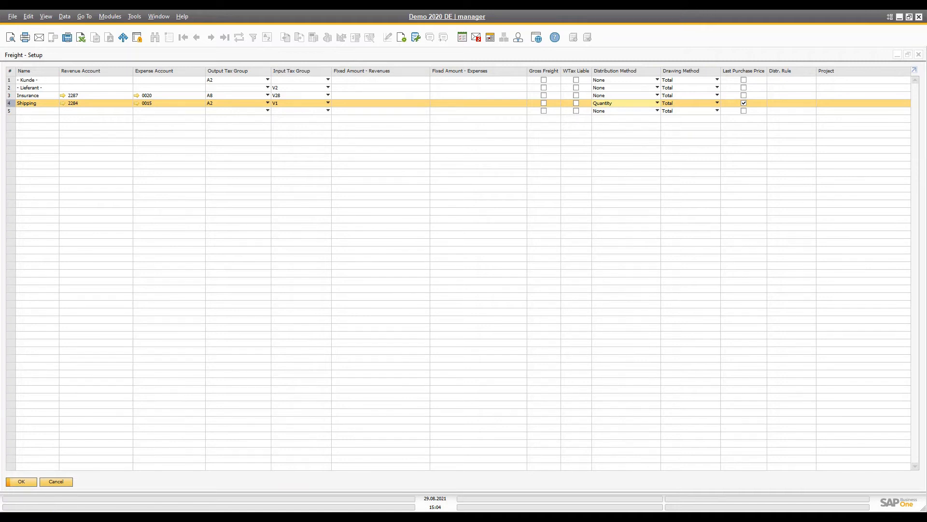
# Examine the available drawing methods for the Shipping freight
pyautogui.click(718, 103)
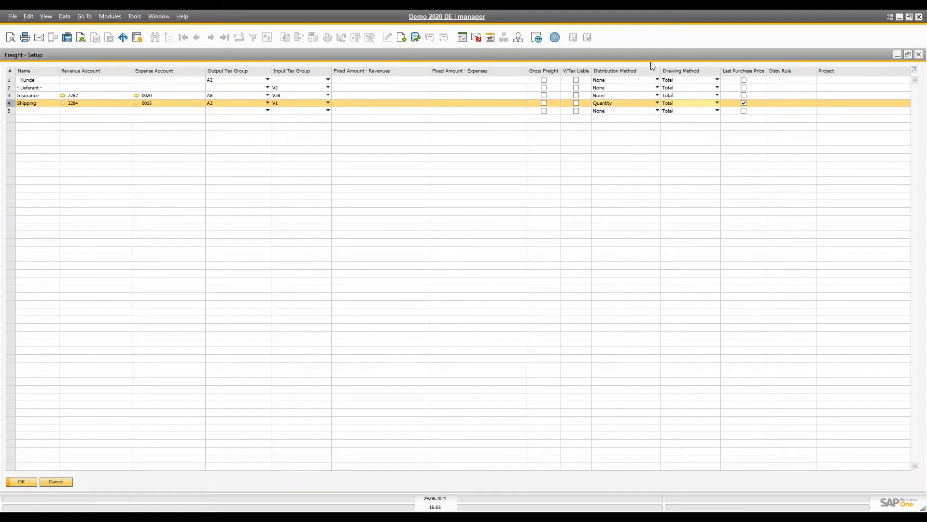
pyautogui.click(690, 104)
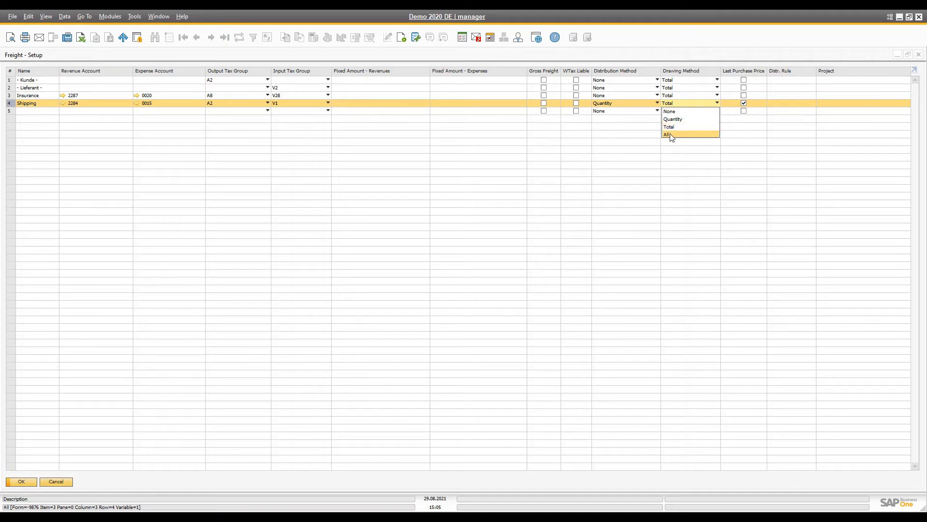
pyautogui.click(488, 58)
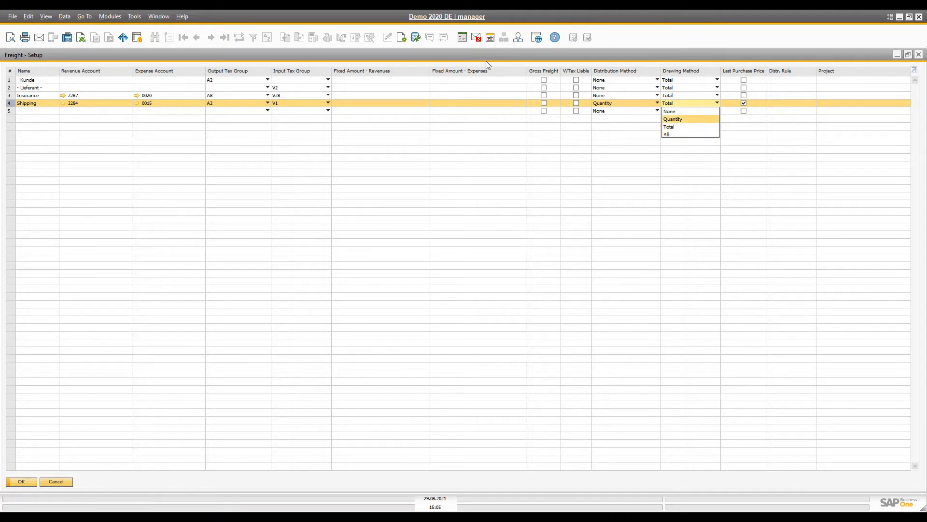
# Restore the freight setup window to its smaller size and start a new Goods Receipt PO in Purchasing - A/P
pyautogui.doubleClick(488, 57)
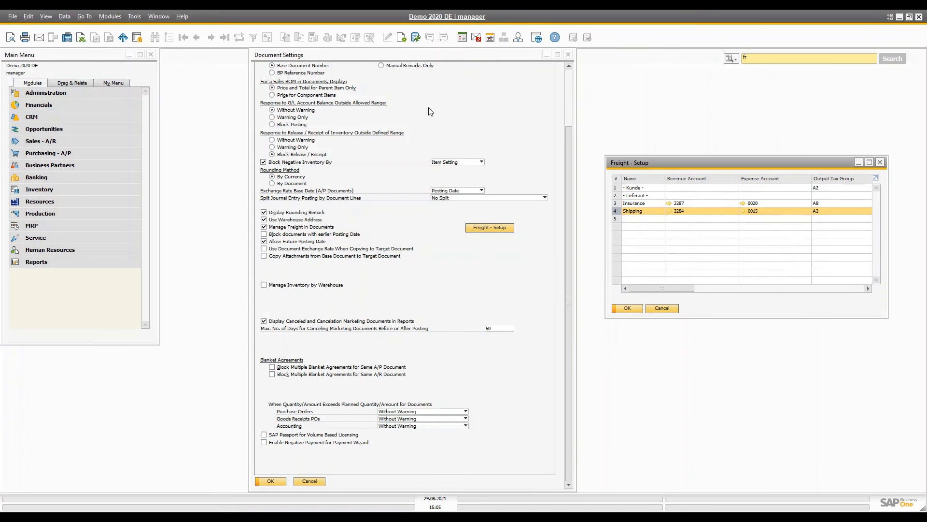
pyautogui.click(56, 71)
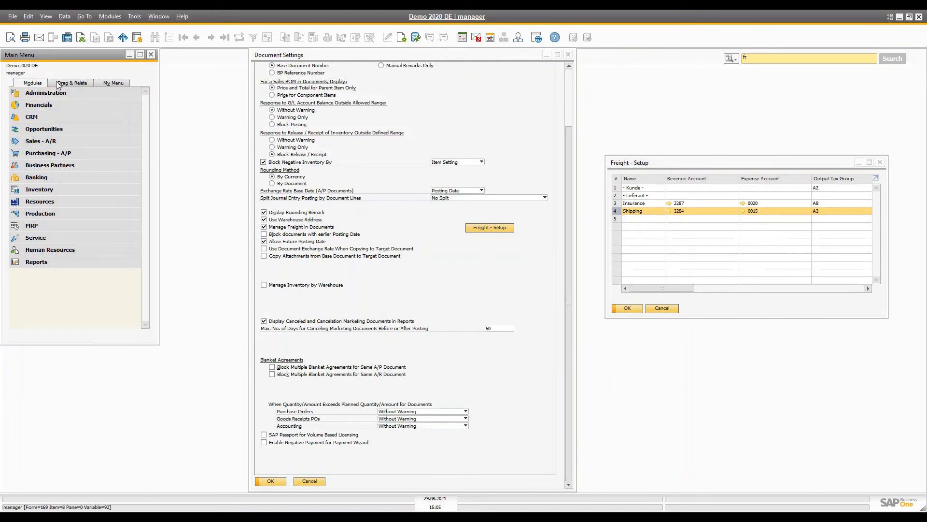
pyautogui.click(52, 154)
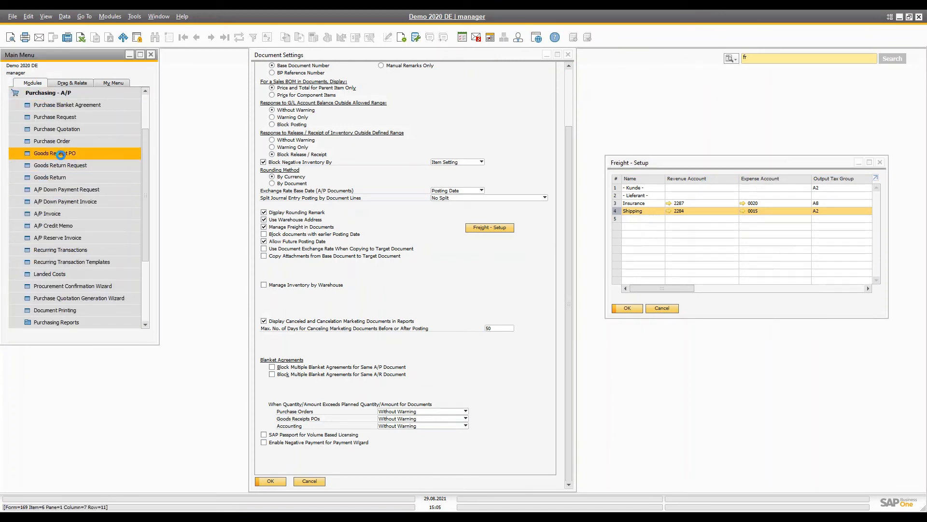
pyautogui.click(60, 153)
pyautogui.click(224, 37)
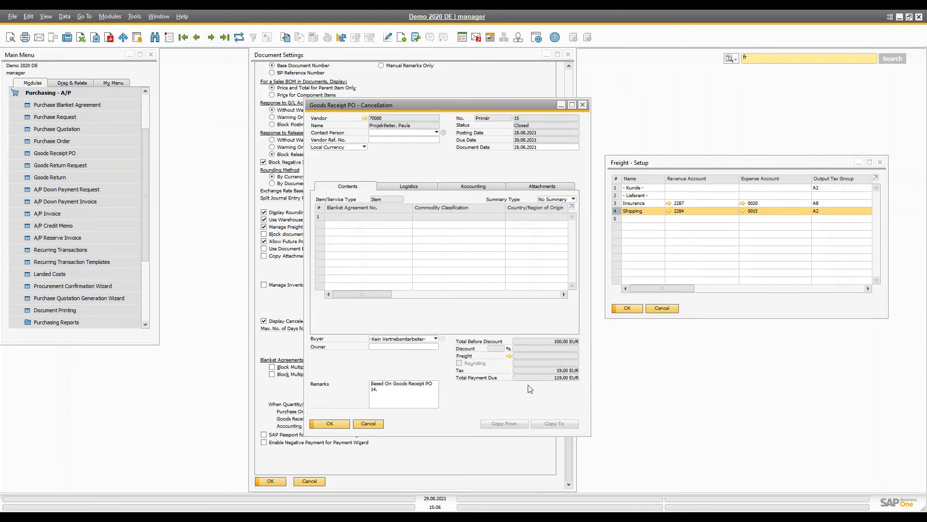
pyautogui.click(169, 37)
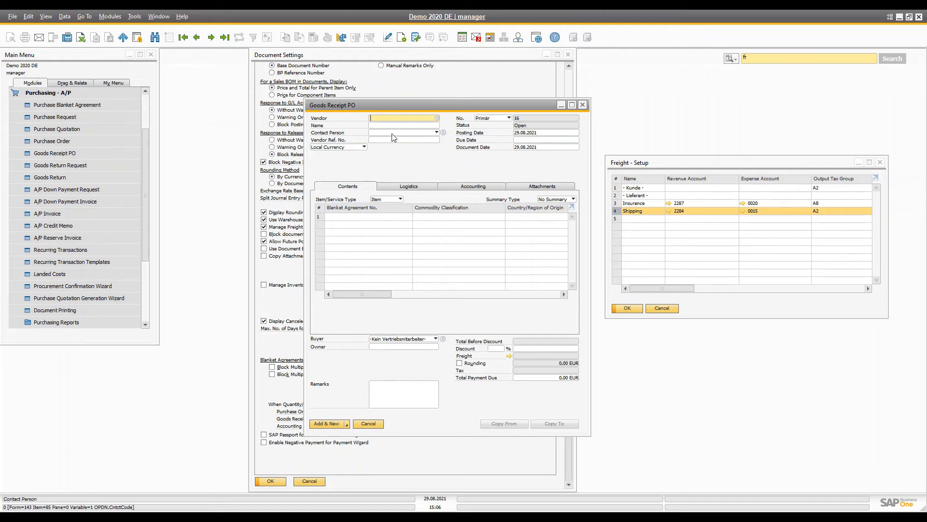
# Choose the vendor for the goods receipt and copy from the vendor's purchase order dated 27.08.2021
pyautogui.press('Tab')
pyautogui.doubleClick(294, 184)
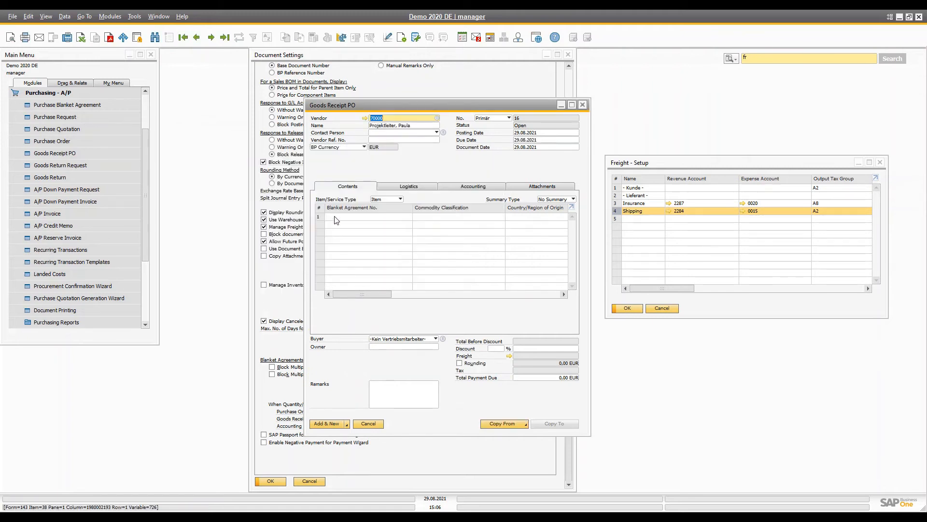
pyautogui.click(499, 420)
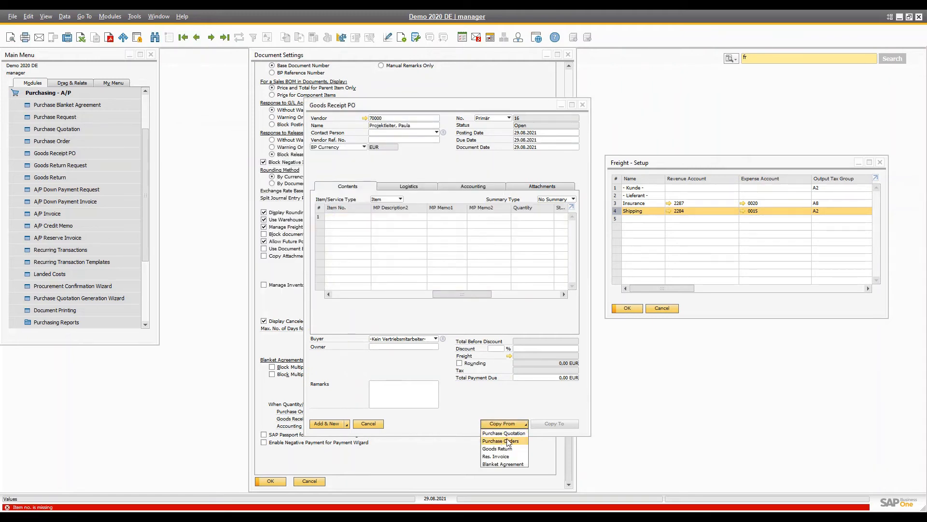
pyautogui.click(512, 441)
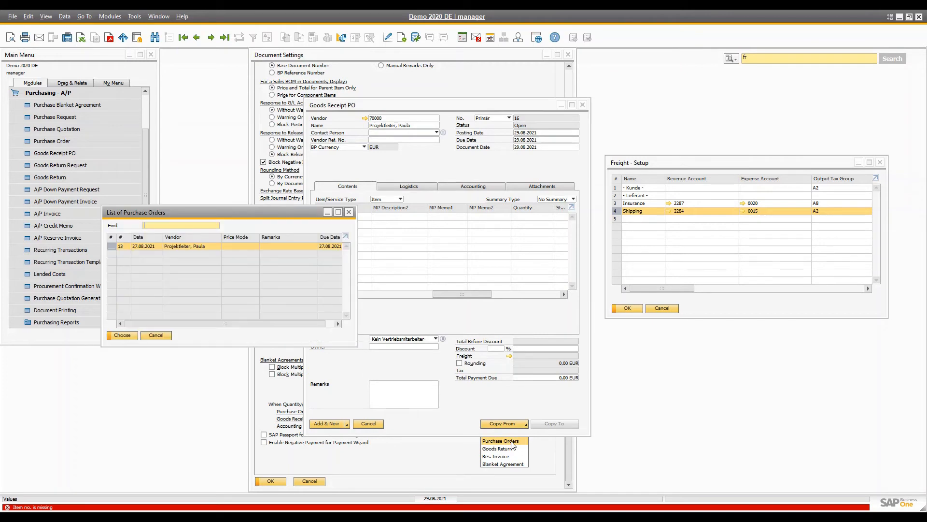
pyautogui.doubleClick(110, 246)
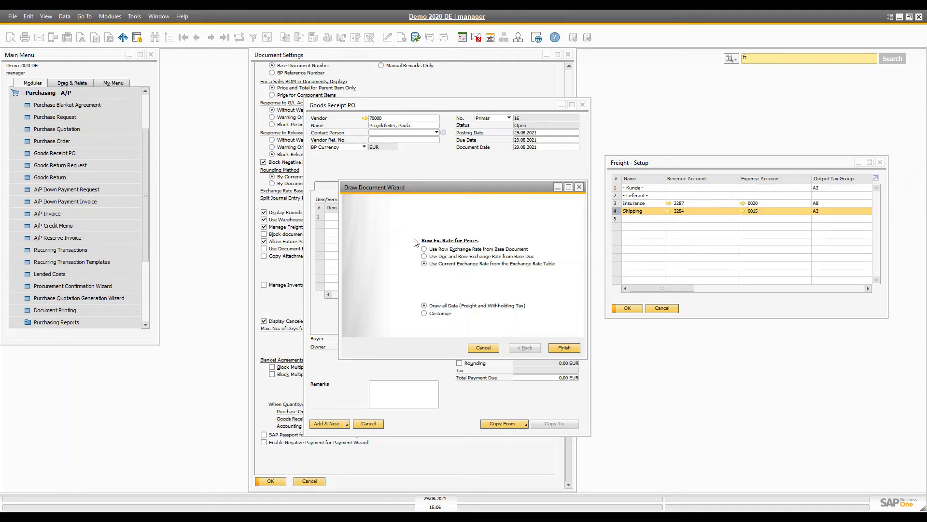
# Place the Draw Document Wizard beside the freight setup and compare its draw options with Shipping's drawing methods
pyautogui.moveTo(436, 189); pyautogui.dragTo(581, 194)
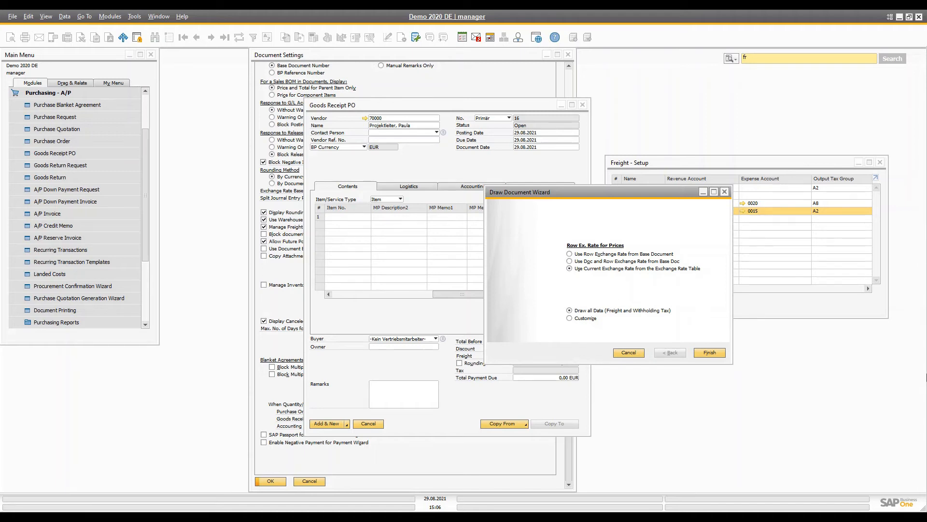
pyautogui.click(810, 158)
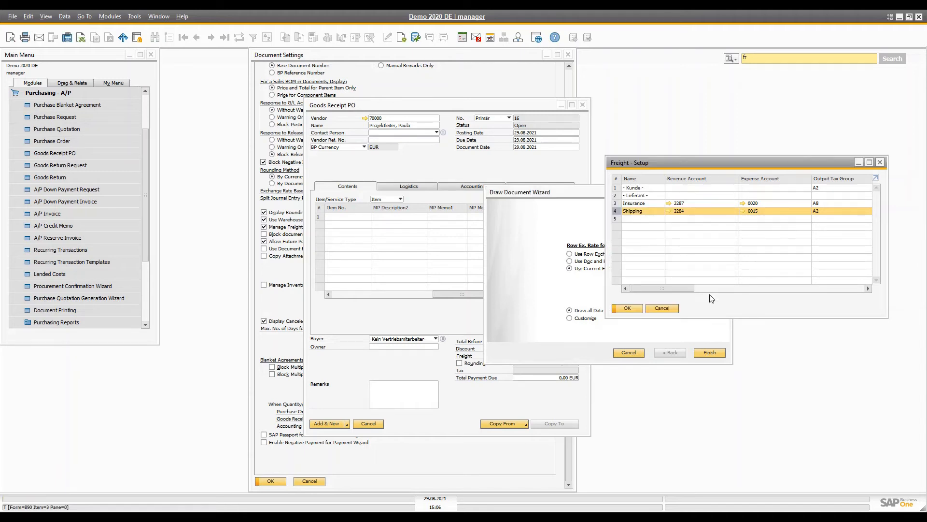
pyautogui.moveTo(667, 288)
pyautogui.mouseDown()
pyautogui.moveTo(843, 288)
pyautogui.moveTo(798, 289)
pyautogui.mouseUp()
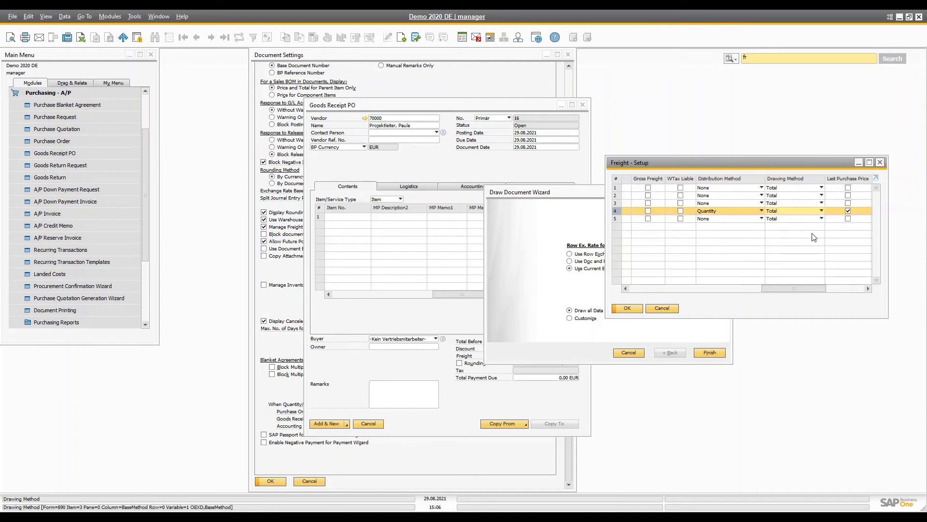
pyautogui.click(810, 213)
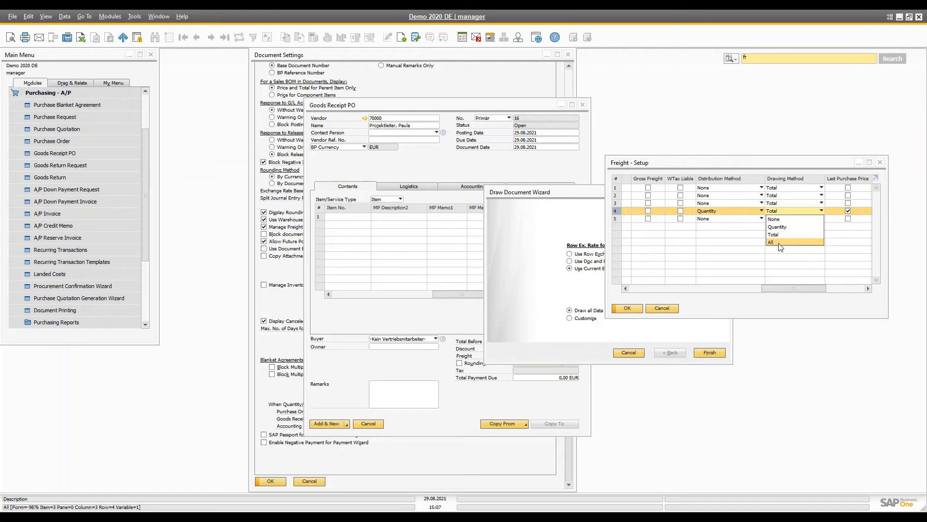
# Finish the Draw Document Wizard with Draw all Data (Freight and Withholding Tax) and the current exchange rate selected
pyautogui.click(570, 311)
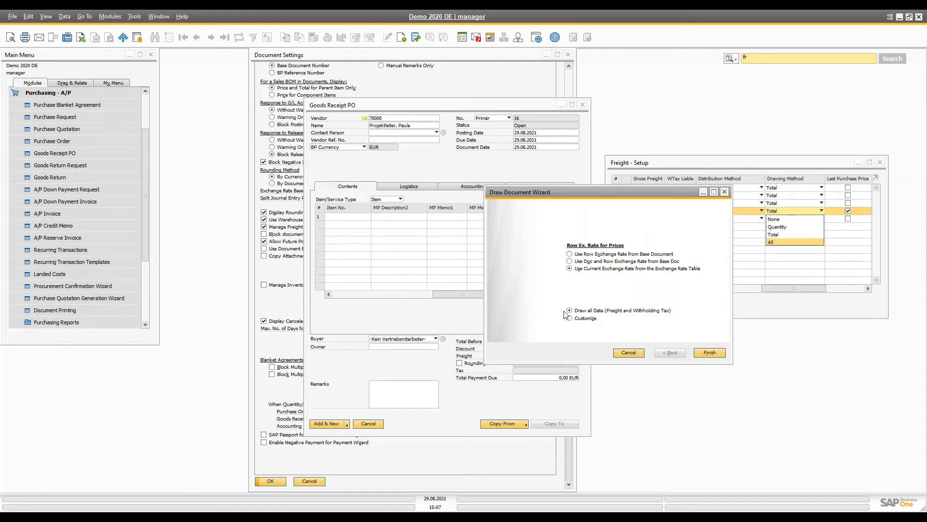
pyautogui.click(646, 353)
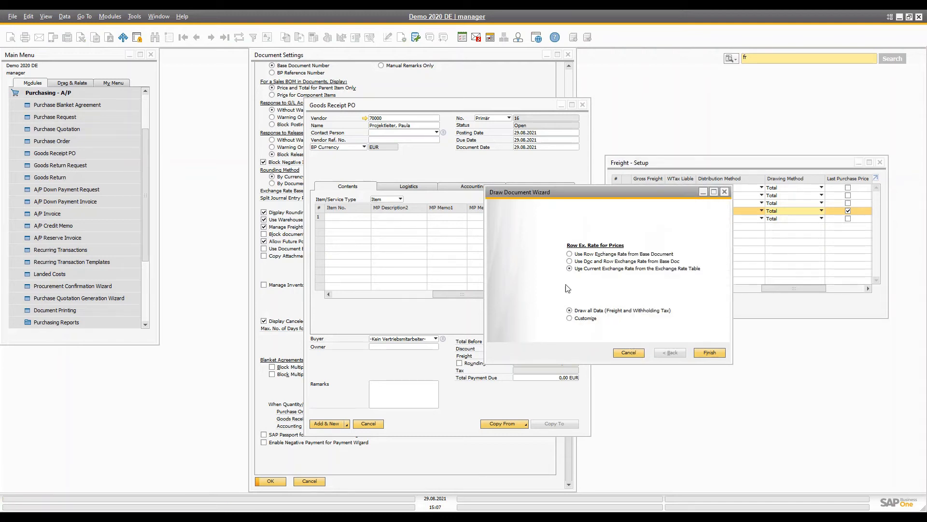
pyautogui.click(708, 353)
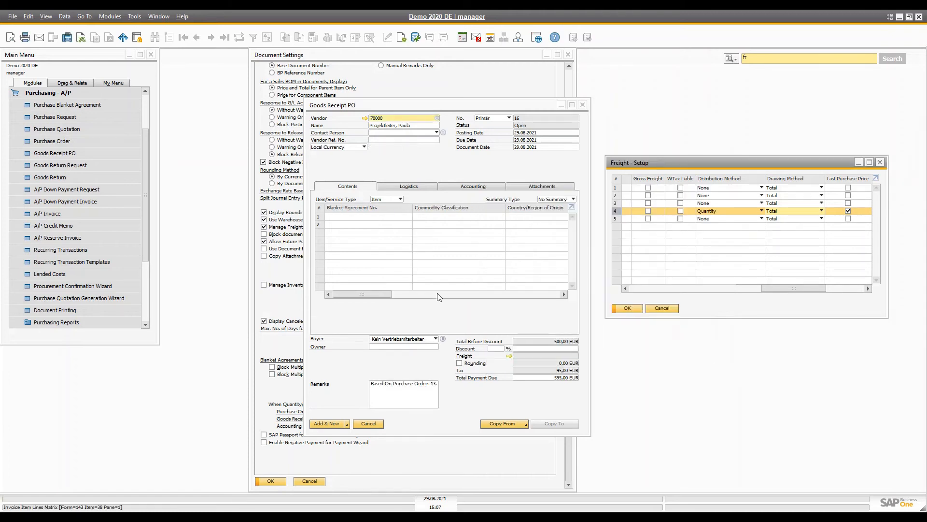
# Check the Shipping freight's drawing method and last purchase price settings against the copied goods receipt
pyautogui.moveTo(363, 295); pyautogui.dragTo(344, 304)
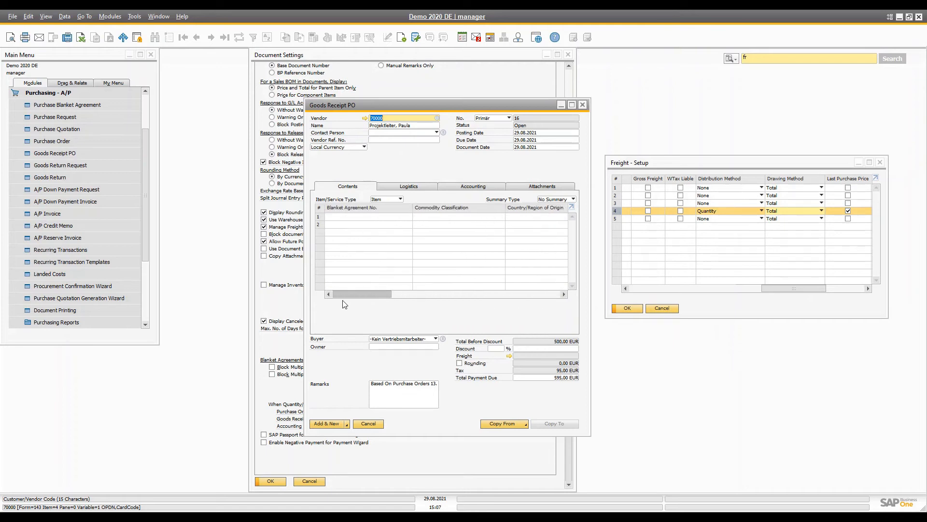
pyautogui.click(699, 159)
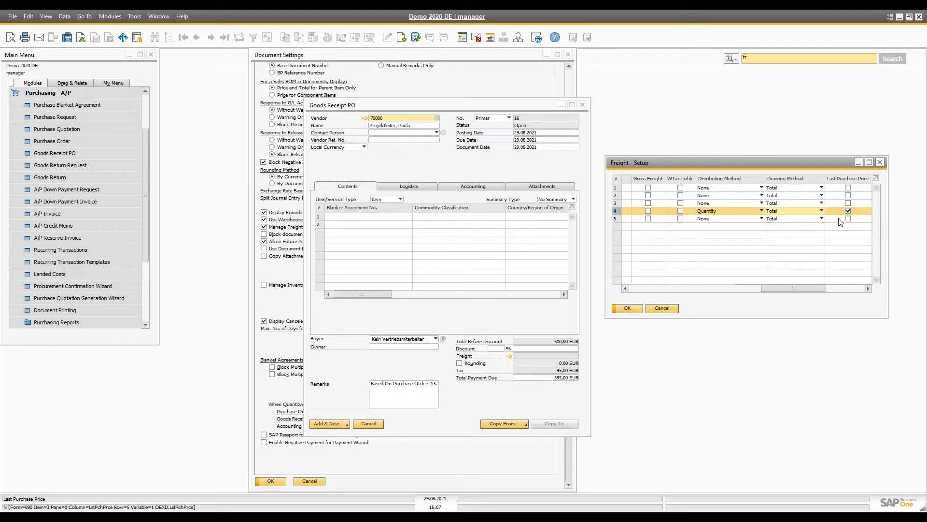
pyautogui.click(816, 214)
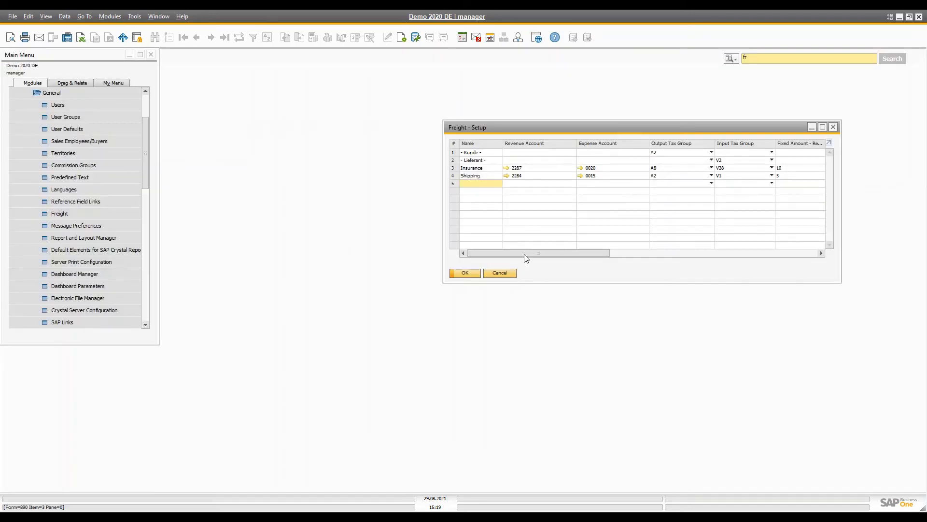
# Widen the freight setup, clear Shipping's fixed revenue and expense amounts, then update and close the setup
pyautogui.moveTo(474, 128); pyautogui.dragTo(371, 127)
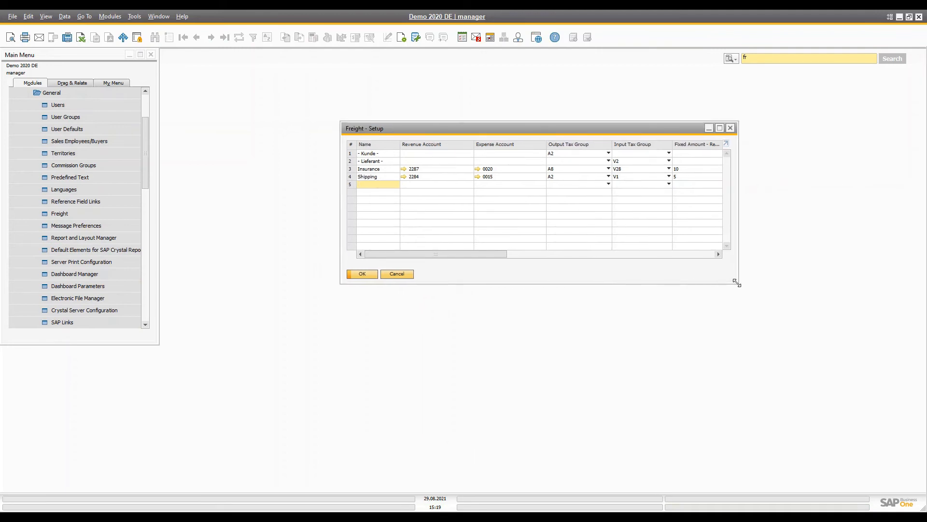
pyautogui.moveTo(749, 283); pyautogui.dragTo(840, 287)
pyautogui.moveTo(542, 261); pyautogui.dragTo(508, 261)
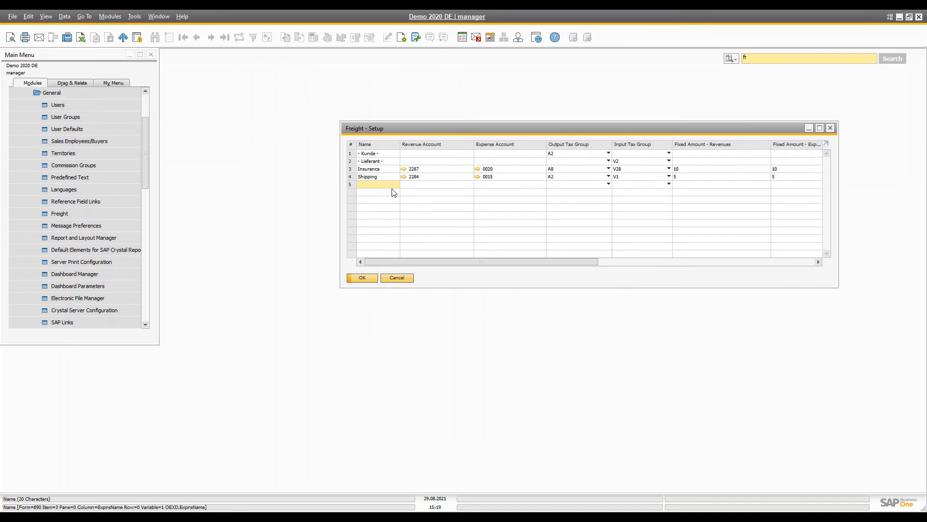
pyautogui.click(687, 177)
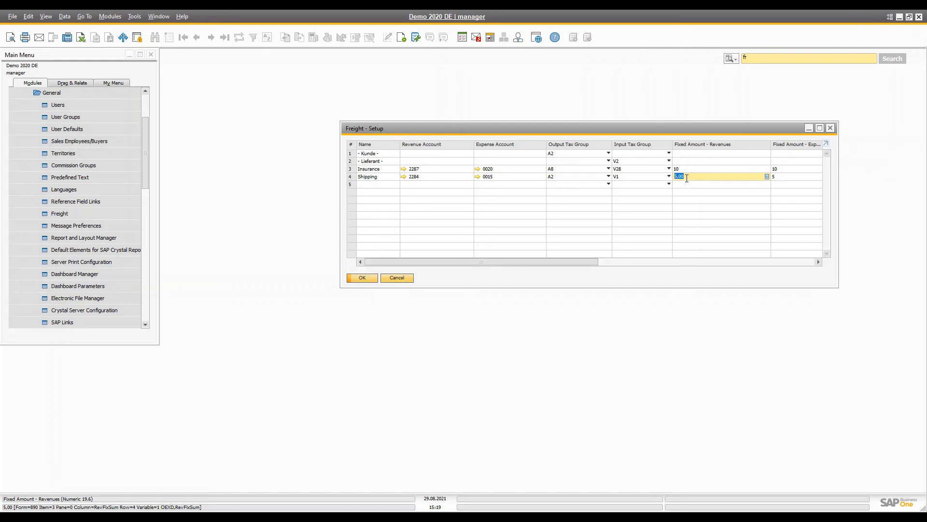
pyautogui.press('Tab')
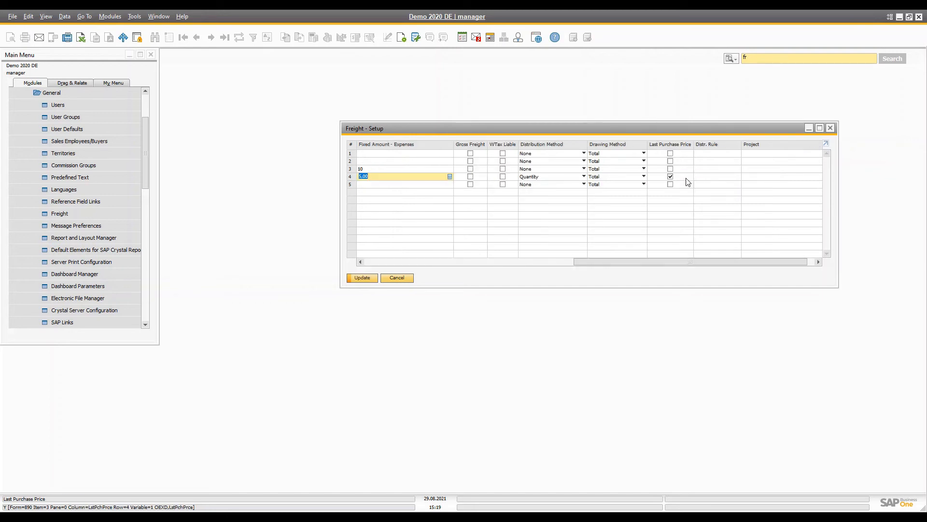
pyautogui.hotkey('shift', 'Tab')
pyautogui.press('Up')
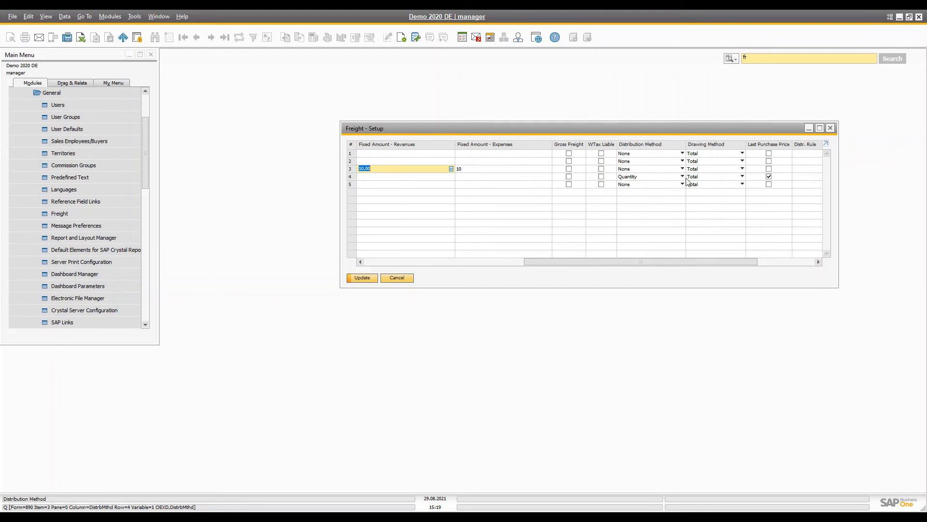
pyautogui.press('Tab')
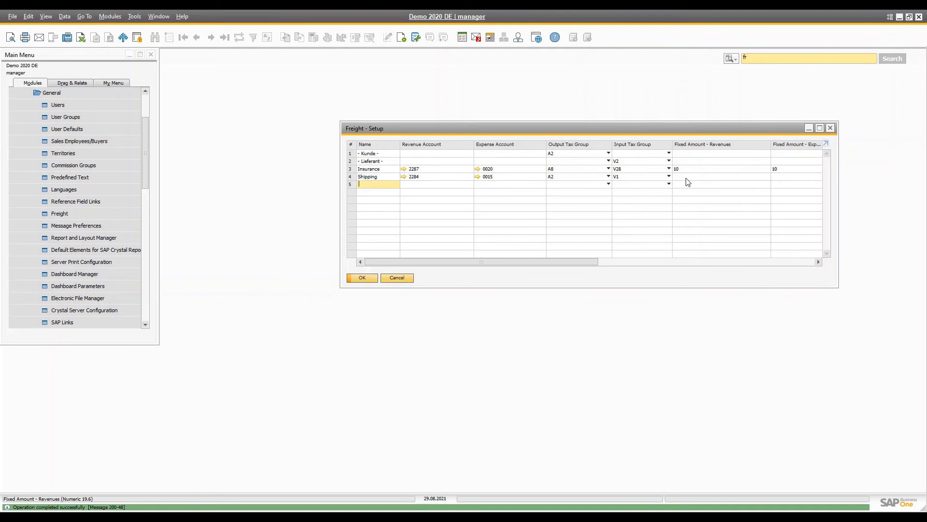
pyautogui.press('Escape')
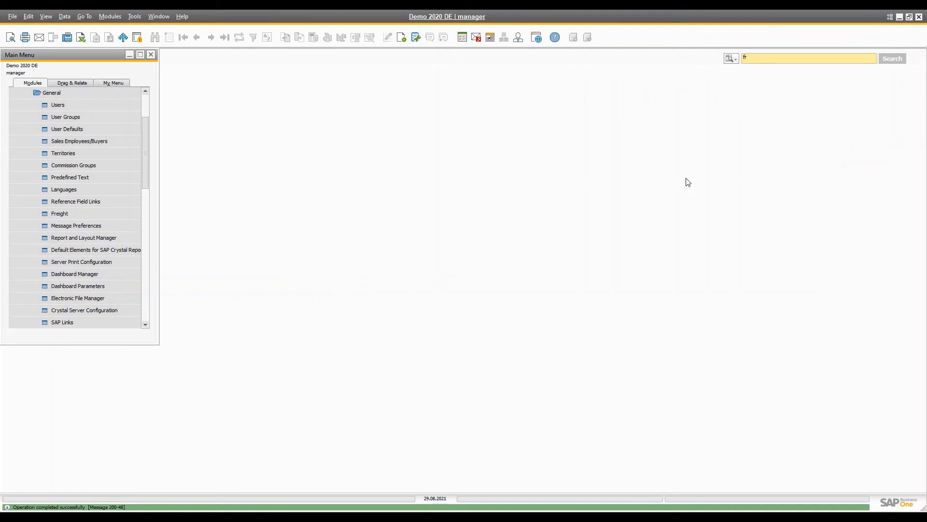
# Collapse the administration setup and start a new Goods Receipt PO from Purchasing - A/P
pyautogui.click(44, 93)
pyautogui.scroll(2, 66, 151)
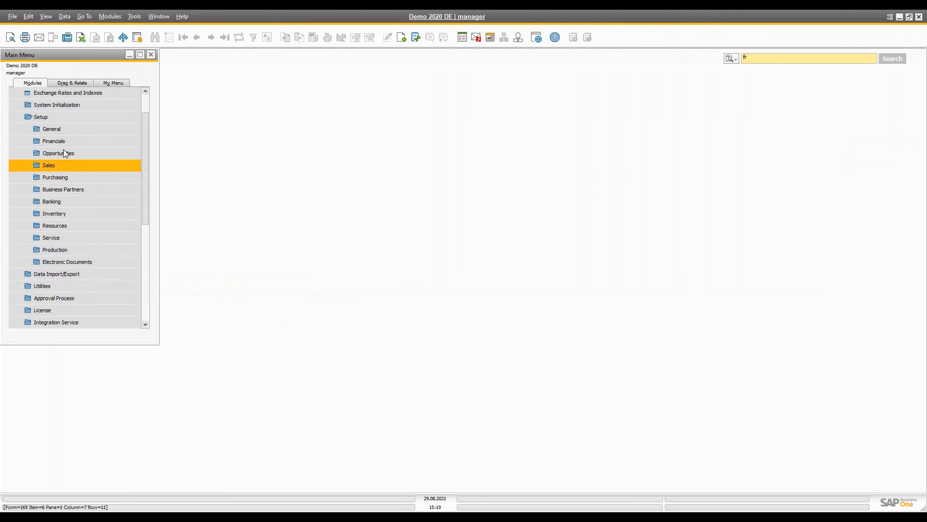
pyautogui.click(47, 92)
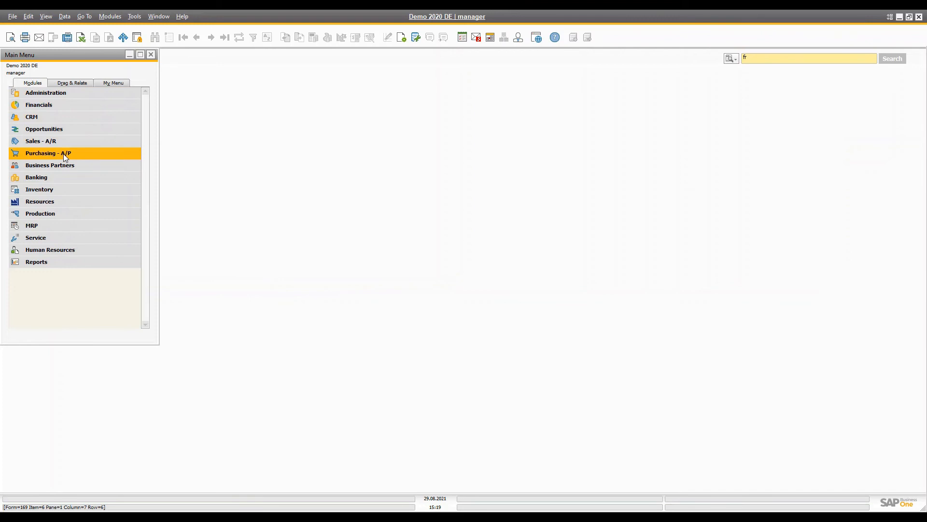
pyautogui.click(63, 154)
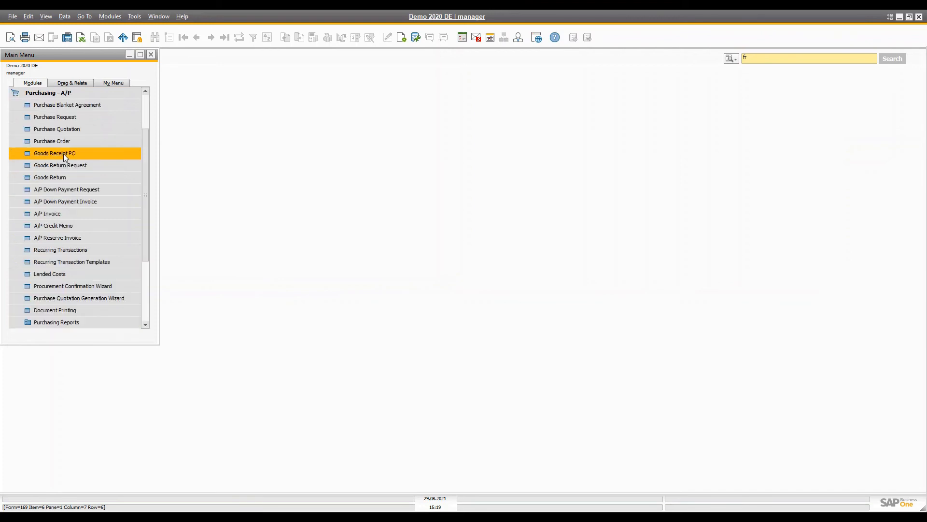
pyautogui.click(65, 153)
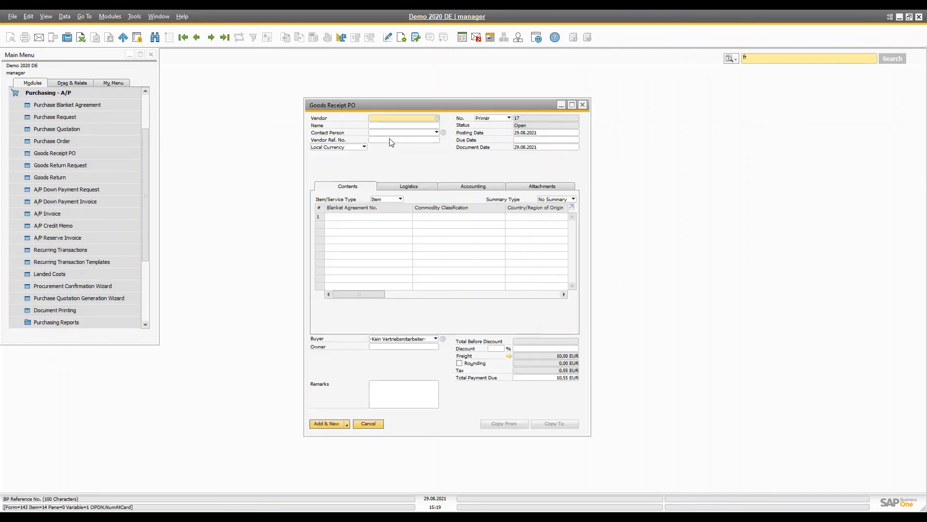
# Choose the vendor for the goods receipt and add item 10000 (Printer) as its first row
pyautogui.press('Tab')
pyautogui.doubleClick(291, 186)
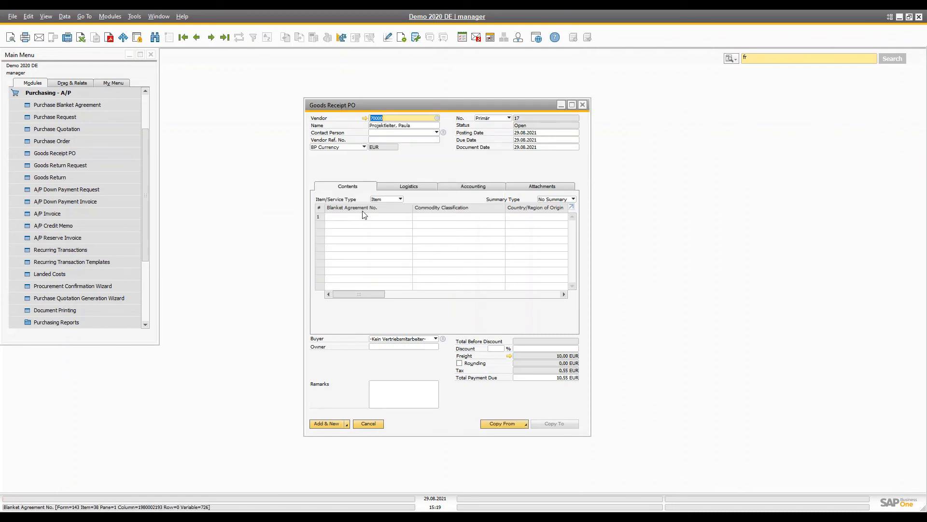
pyautogui.press('Tab')
pyautogui.click(365, 223)
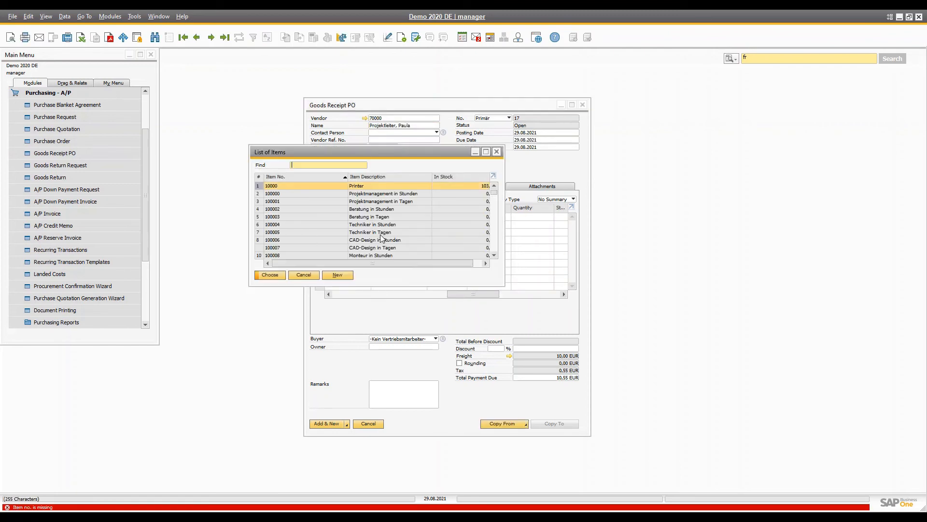
pyautogui.press('Tab')
pyautogui.doubleClick(282, 186)
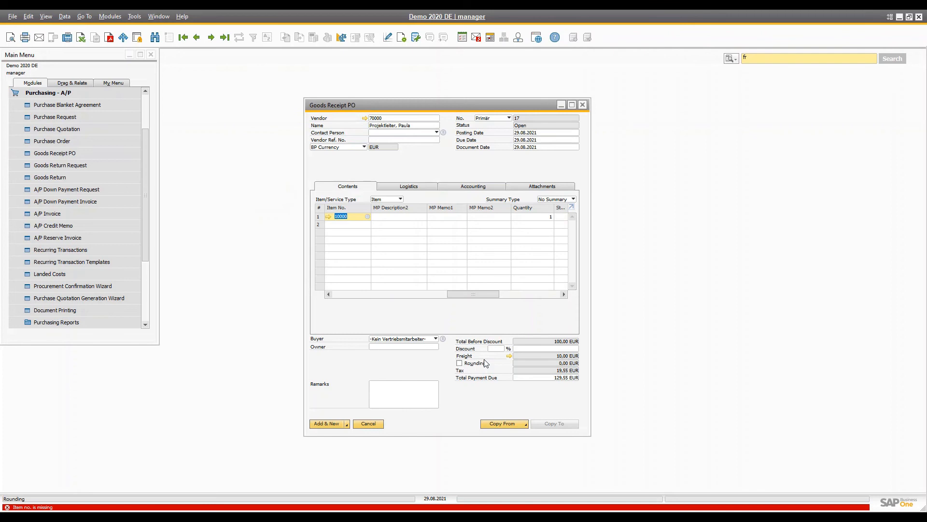
pyautogui.click(318, 217)
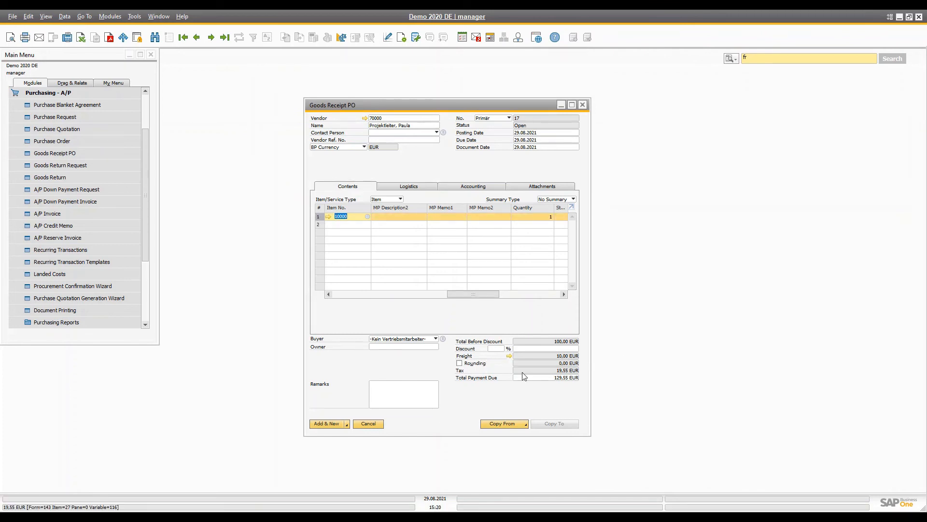
# Inspect the document-level freight charges, checking Insurance's net and gross amounts and the distribution methods
pyautogui.click(509, 356)
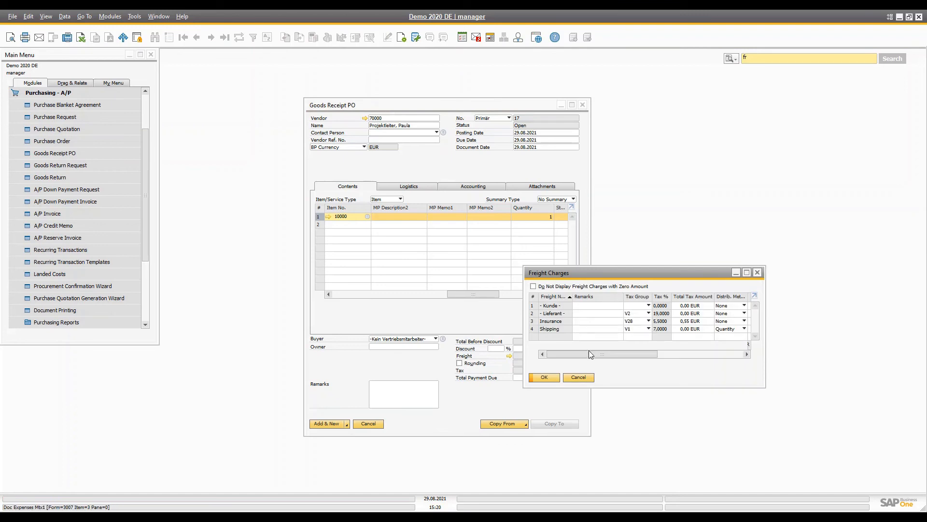
pyautogui.moveTo(590, 354); pyautogui.dragTo(593, 355)
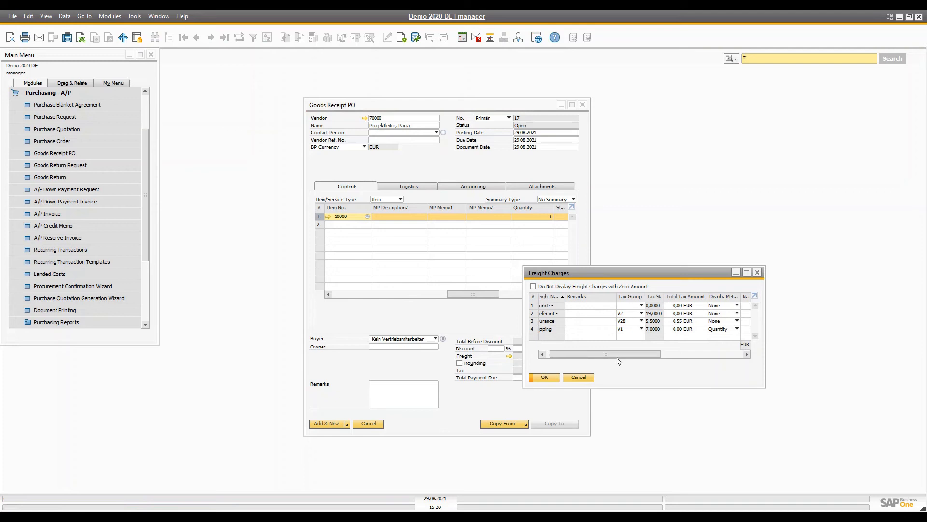
pyautogui.moveTo(622, 355); pyautogui.dragTo(666, 355)
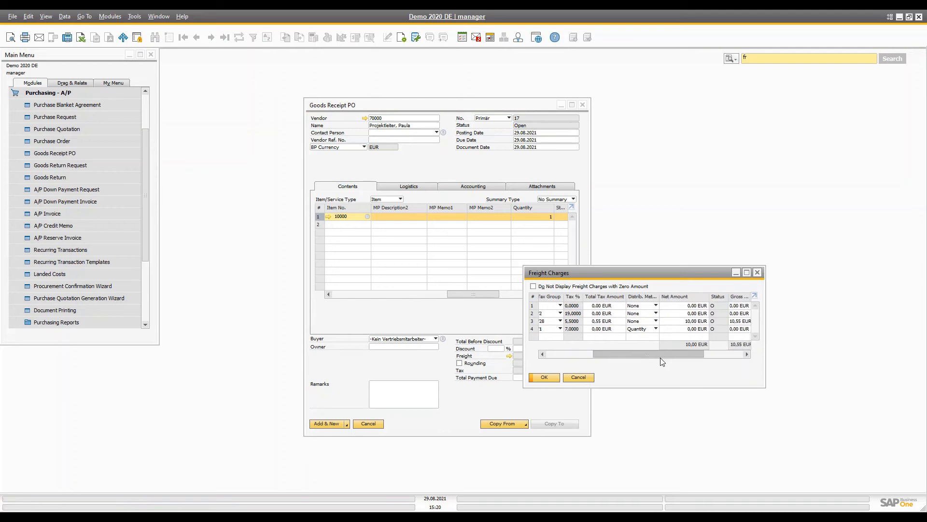
pyautogui.click(689, 322)
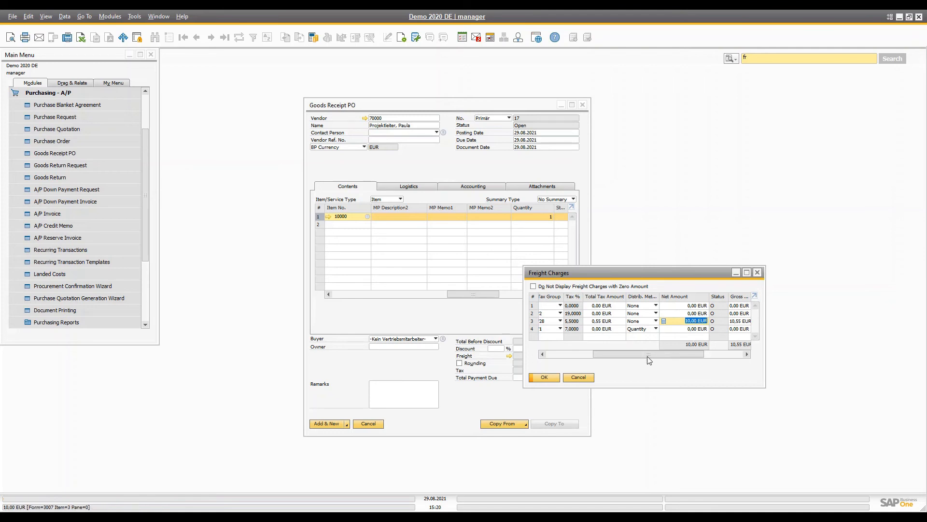
pyautogui.moveTo(655, 357); pyautogui.dragTo(693, 358)
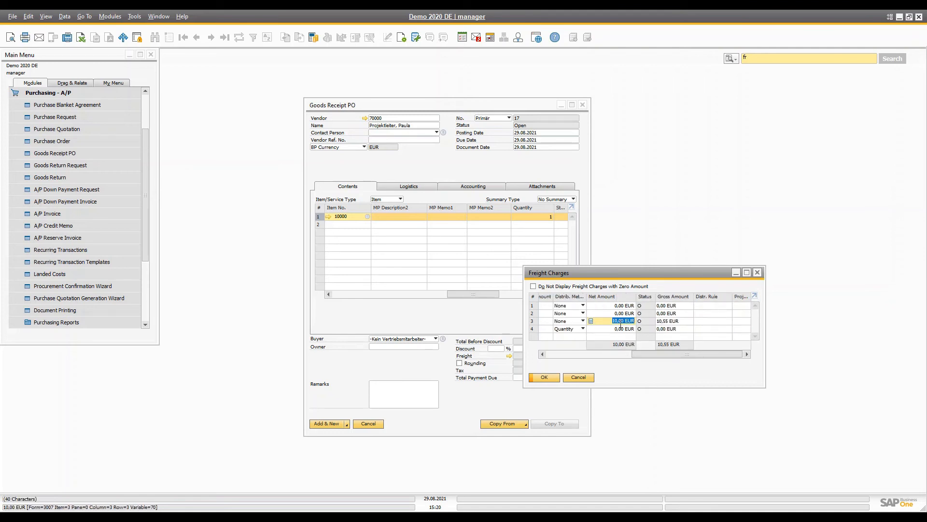
pyautogui.click(548, 377)
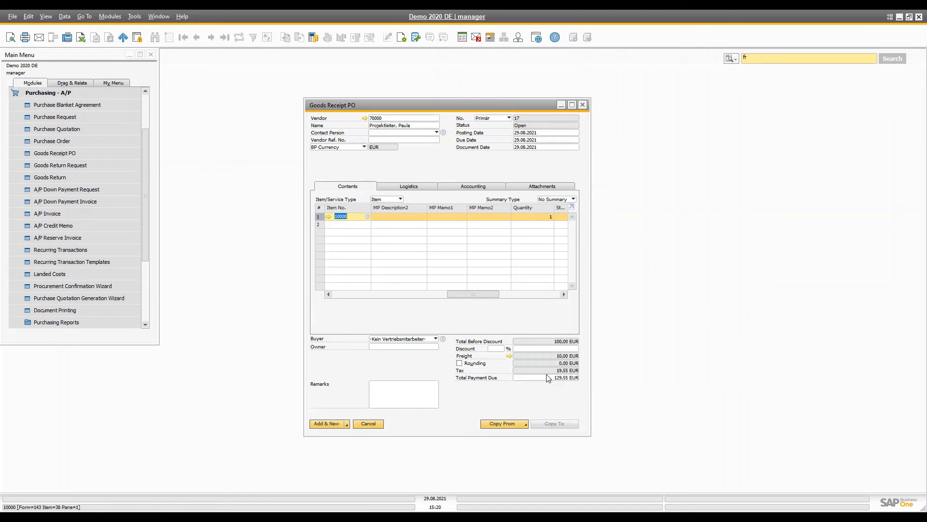
# Check in the goods receipt's table form settings which Freight 1, 2 and 3 columns are visible and active
pyautogui.moveTo(489, 294); pyautogui.dragTo(407, 292)
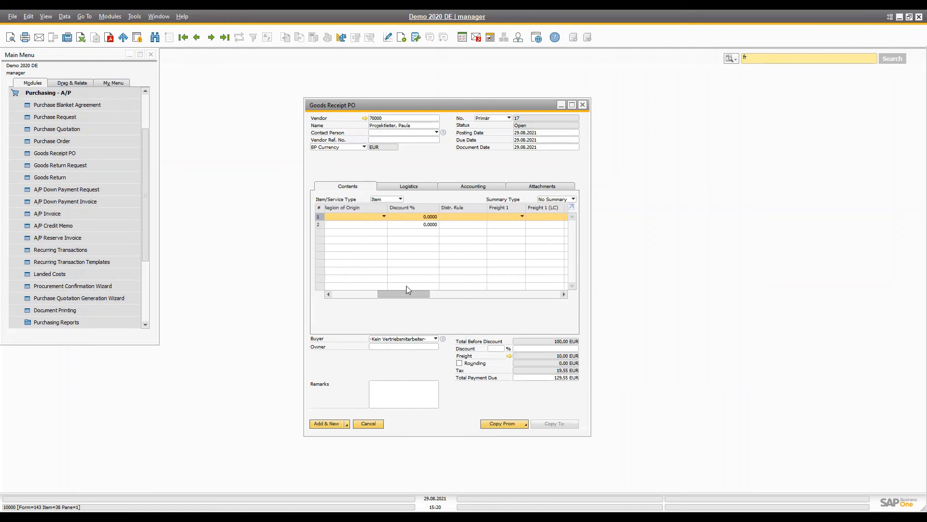
pyautogui.rightClick(323, 208)
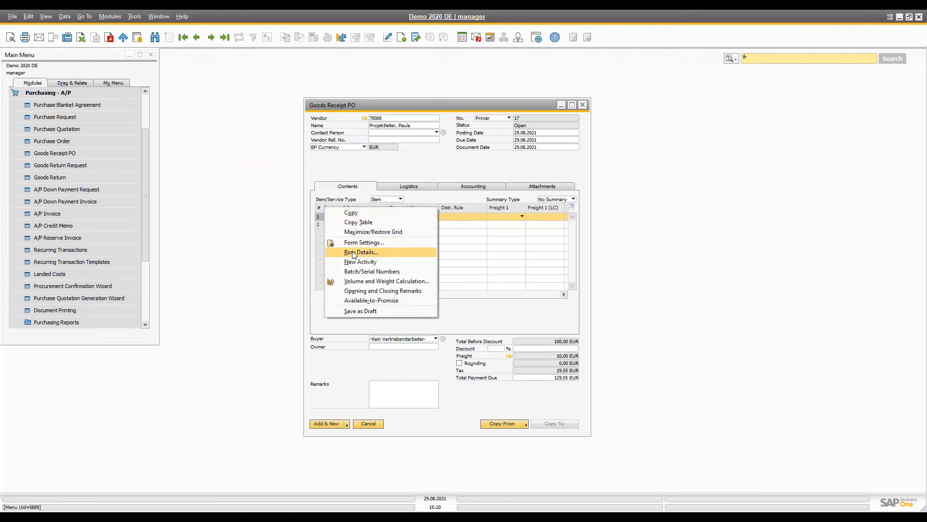
pyautogui.click(362, 242)
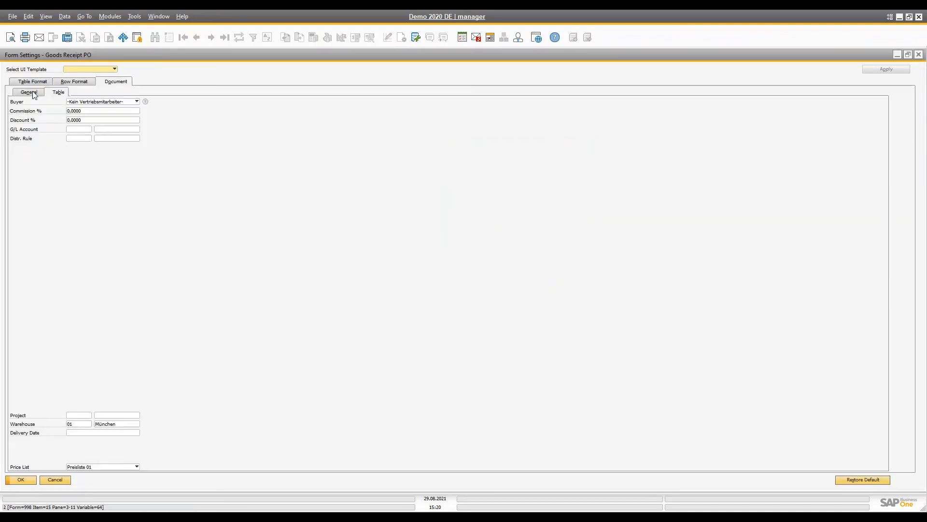
pyautogui.click(31, 92)
pyautogui.click(32, 82)
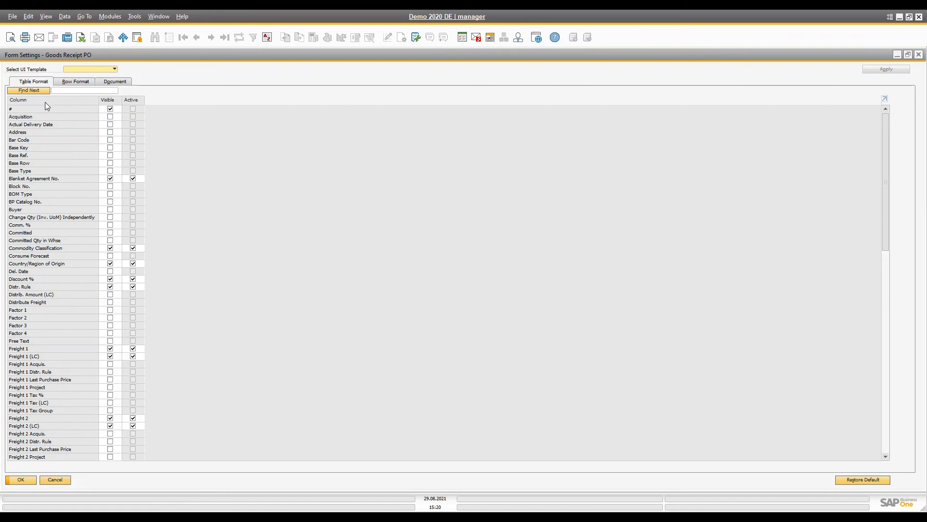
pyautogui.scroll(-7, 49, 350)
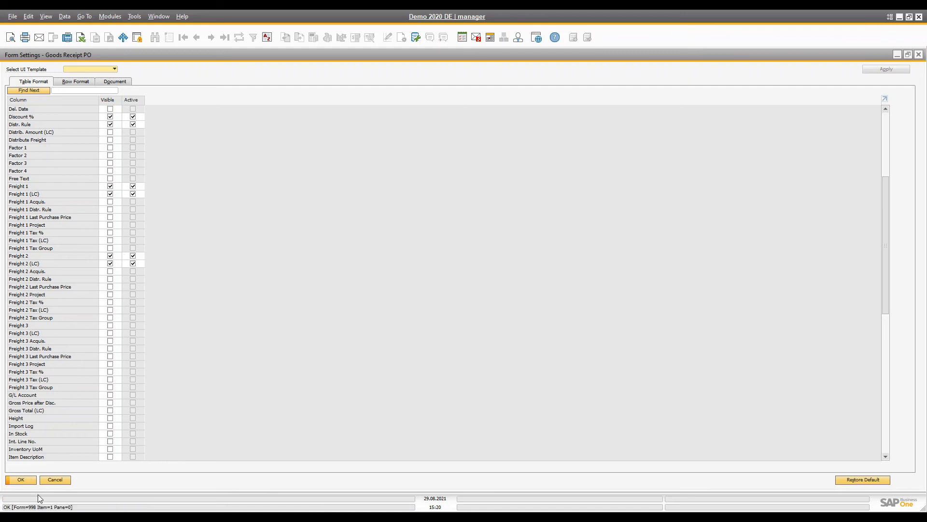
pyautogui.click(25, 481)
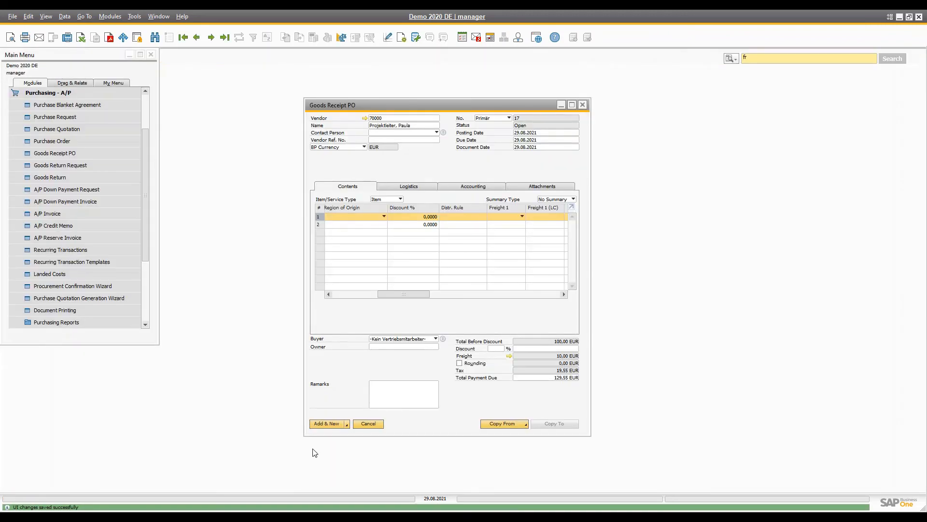
# Assign Insurance as Freight 1 on the item row with an amount of 10,00 EUR
pyautogui.moveTo(402, 294); pyautogui.dragTo(405, 294)
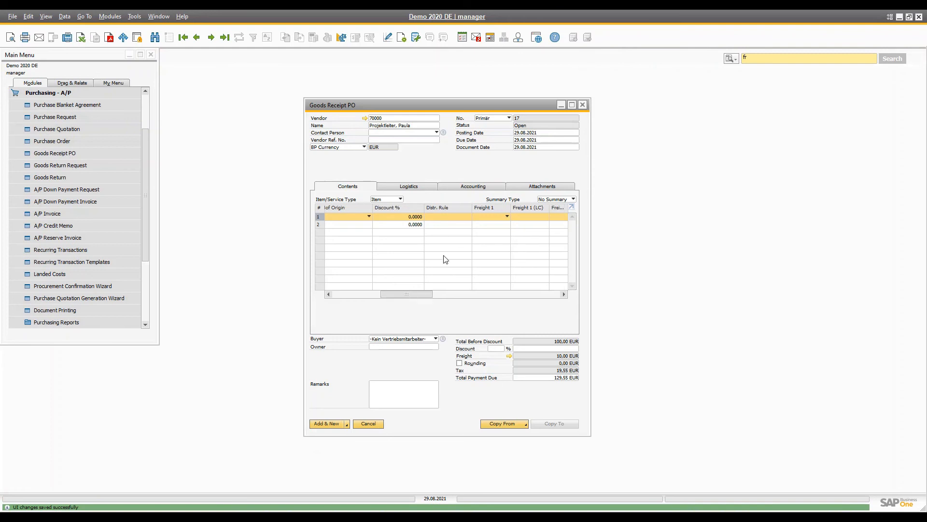
pyautogui.click(488, 220)
pyautogui.click(488, 248)
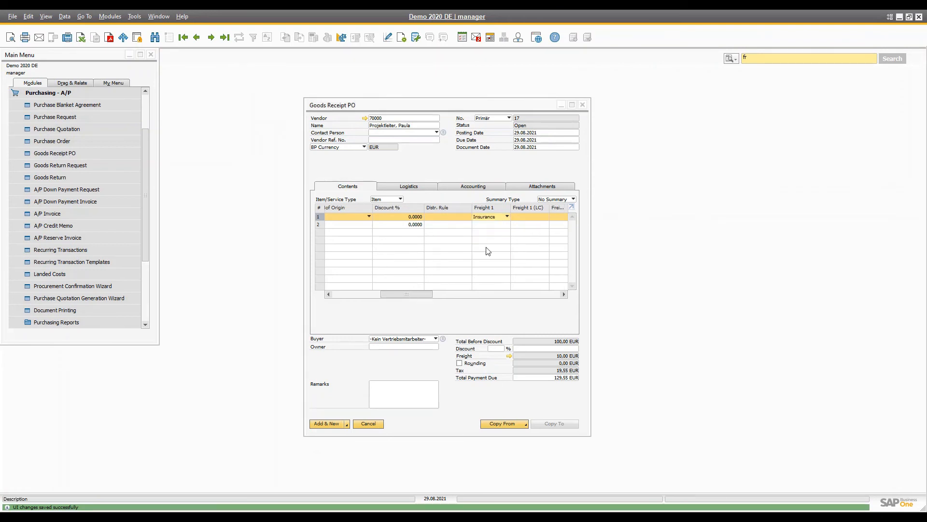
pyautogui.click(526, 216)
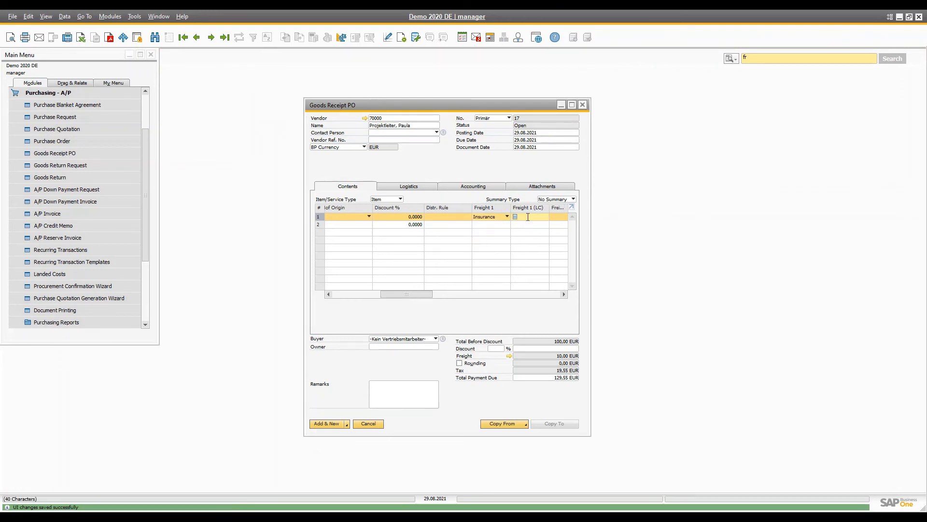
pyautogui.press('Tab')
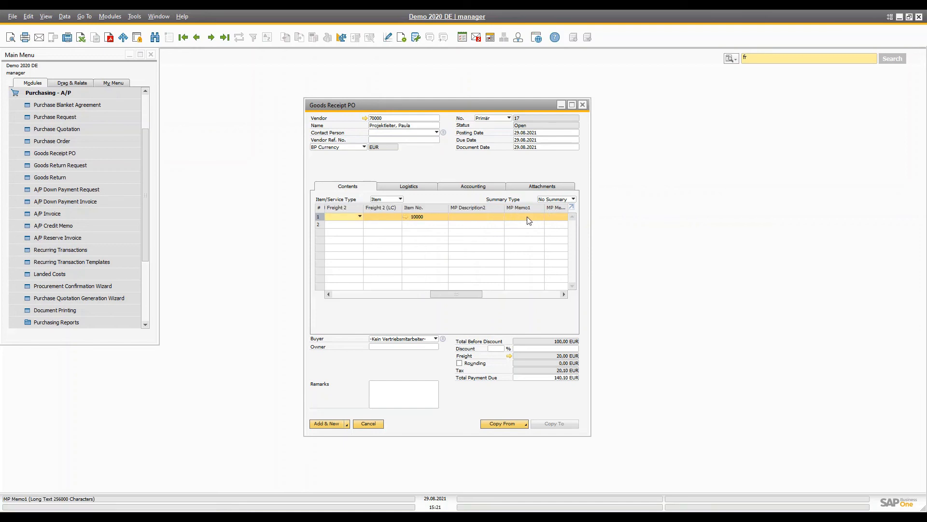
# Assign Shipping as Freight 2 on the item row with an amount of 5,00 EUR
pyautogui.press('Down')
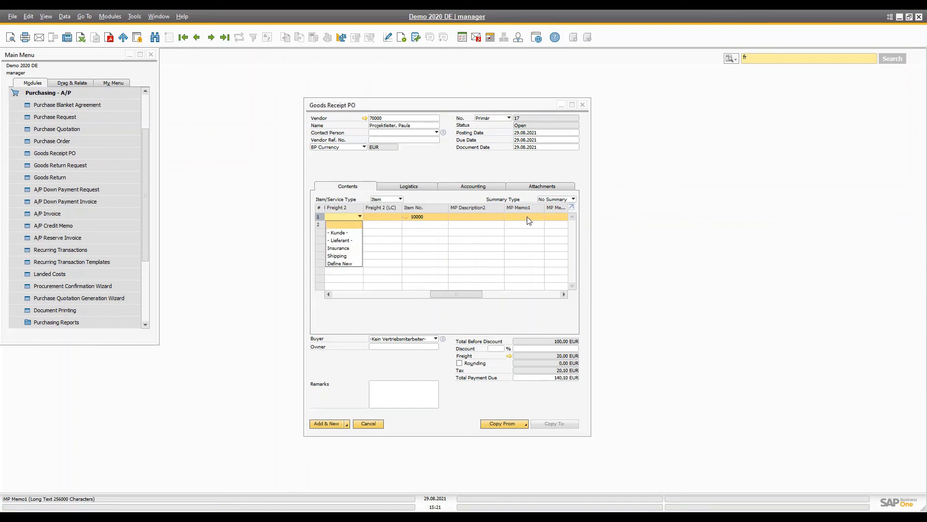
pyautogui.press('Down')
pyautogui.press('Down')
pyautogui.press('Down')
pyautogui.press('Down')
pyautogui.press('Return')
pyautogui.press('Tab')
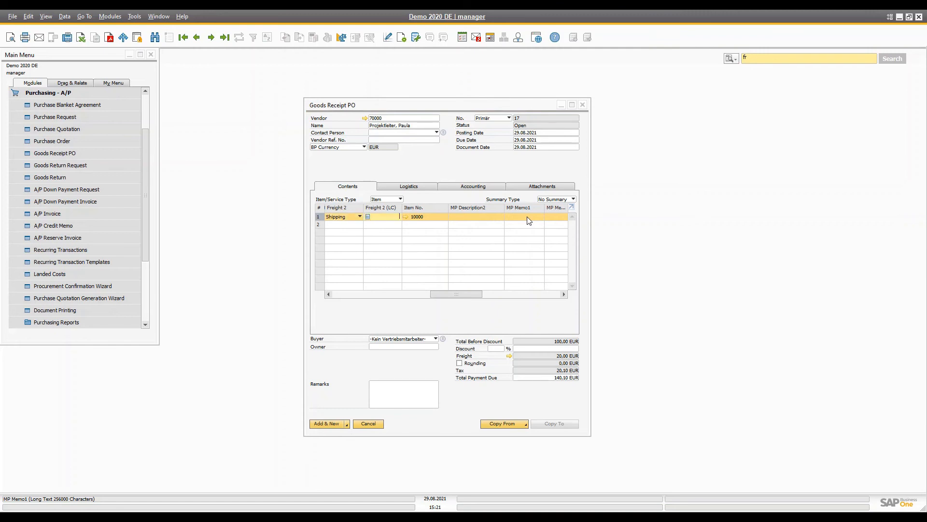
pyautogui.press('Tab')
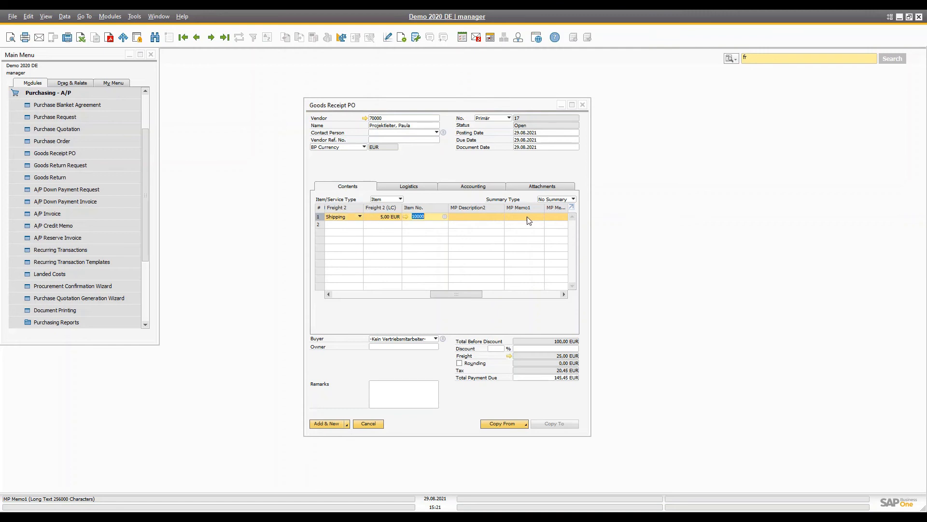
# Compare the row's Freight 1 and Freight 2 amounts with the net amounts in the document-level freight charges
pyautogui.moveTo(452, 295); pyautogui.dragTo(441, 294)
pyautogui.click(456, 217)
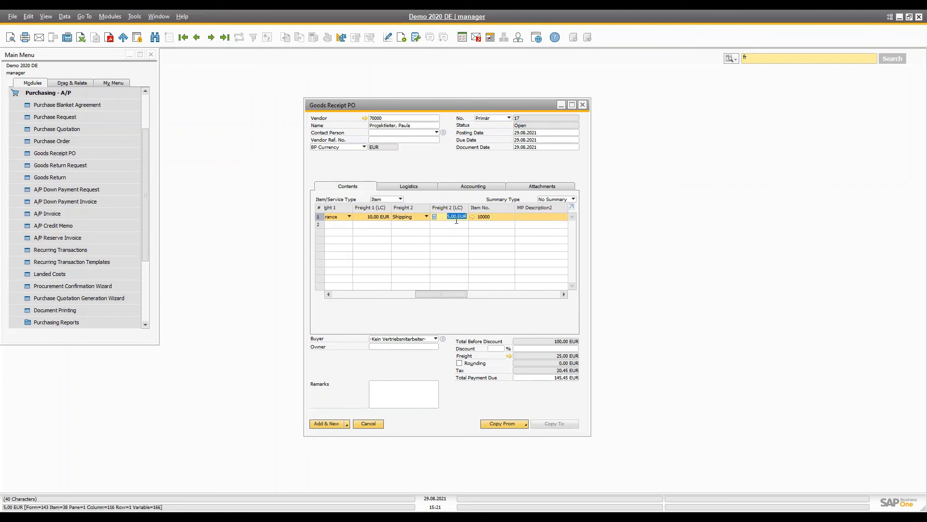
pyautogui.click(365, 217)
pyautogui.click(510, 355)
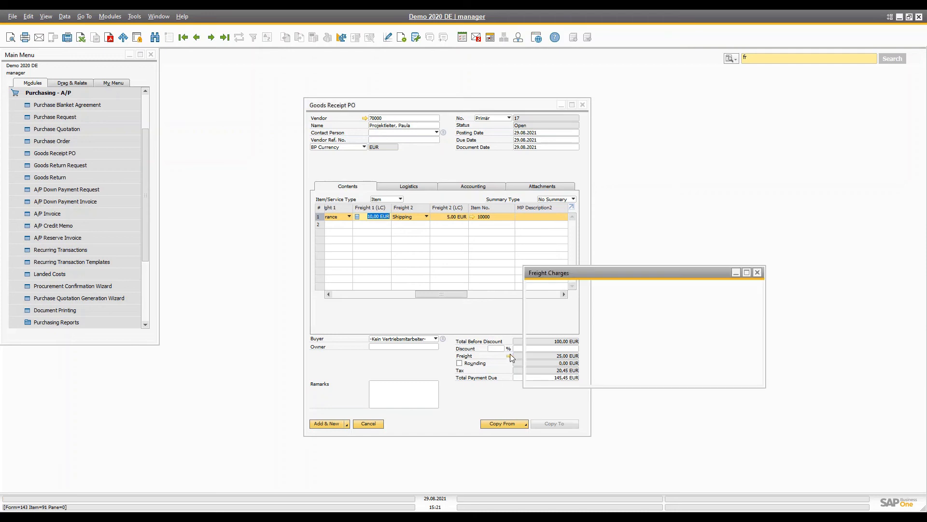
pyautogui.moveTo(616, 354); pyautogui.dragTo(696, 354)
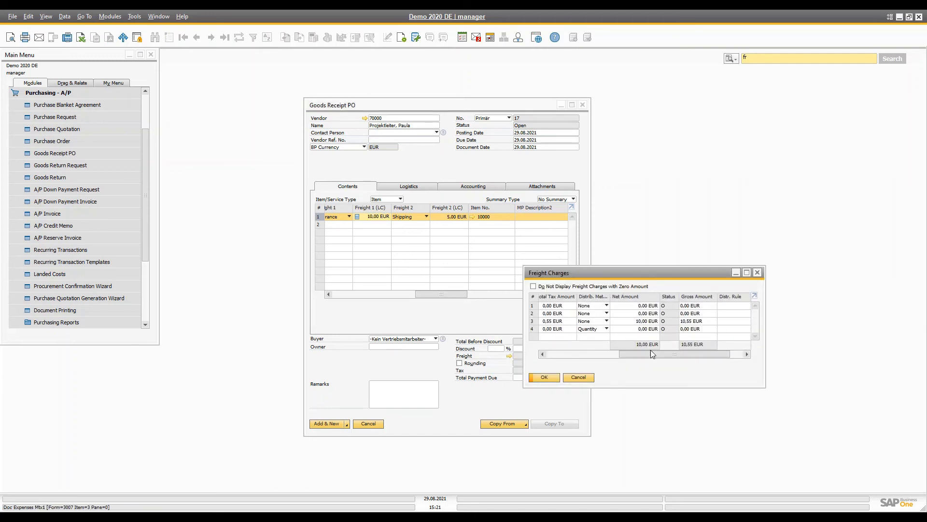
pyautogui.moveTo(650, 354); pyautogui.dragTo(667, 354)
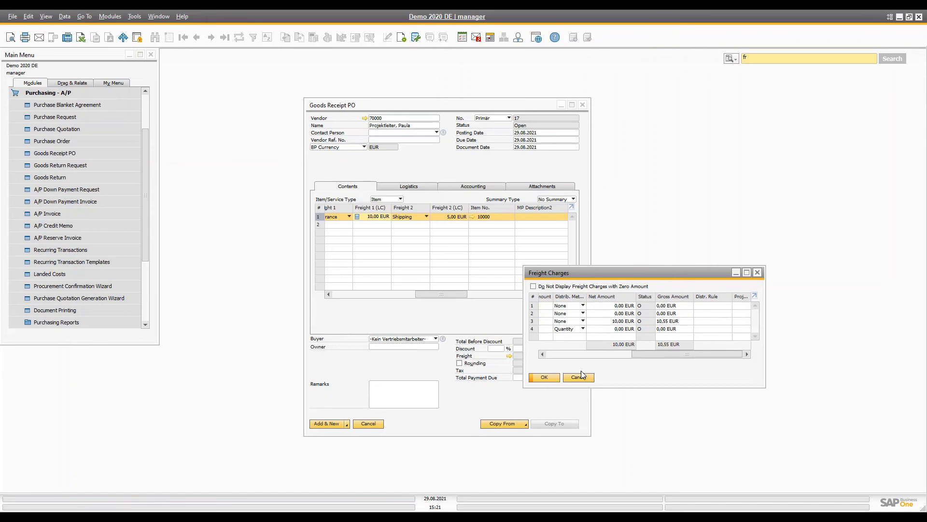
pyautogui.click(545, 377)
# Add the goods receipt, accept that it cannot be changed, and display the last saved record
pyautogui.moveTo(444, 293); pyautogui.dragTo(422, 292)
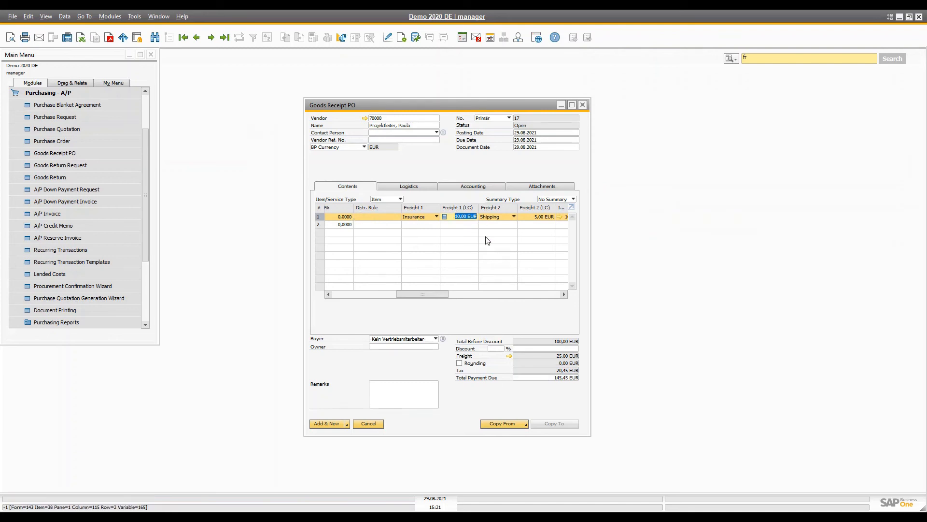
pyautogui.moveTo(422, 294); pyautogui.dragTo(328, 297)
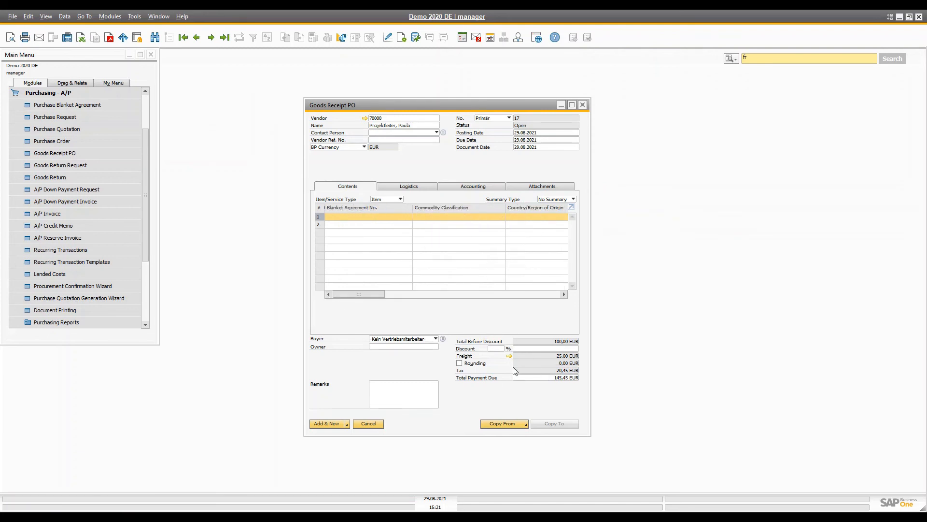
pyautogui.click(326, 424)
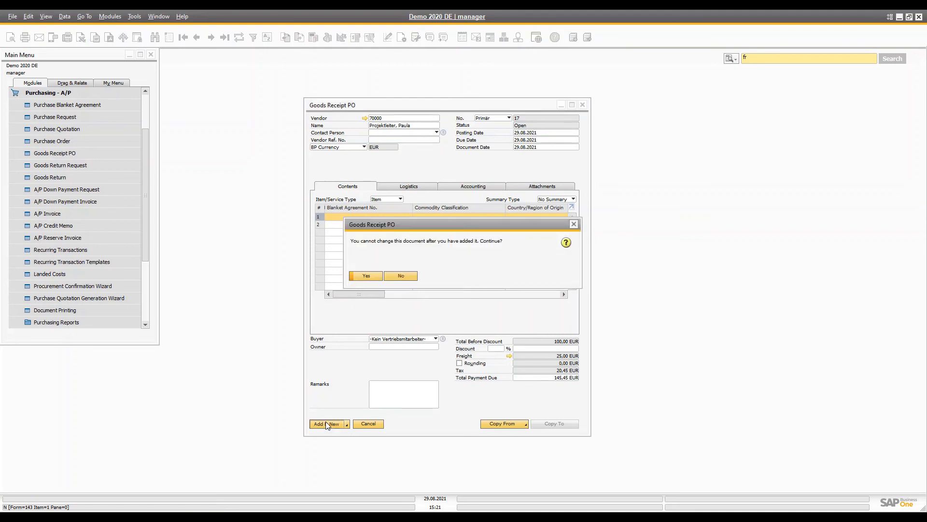
pyautogui.click(366, 272)
pyautogui.click(224, 38)
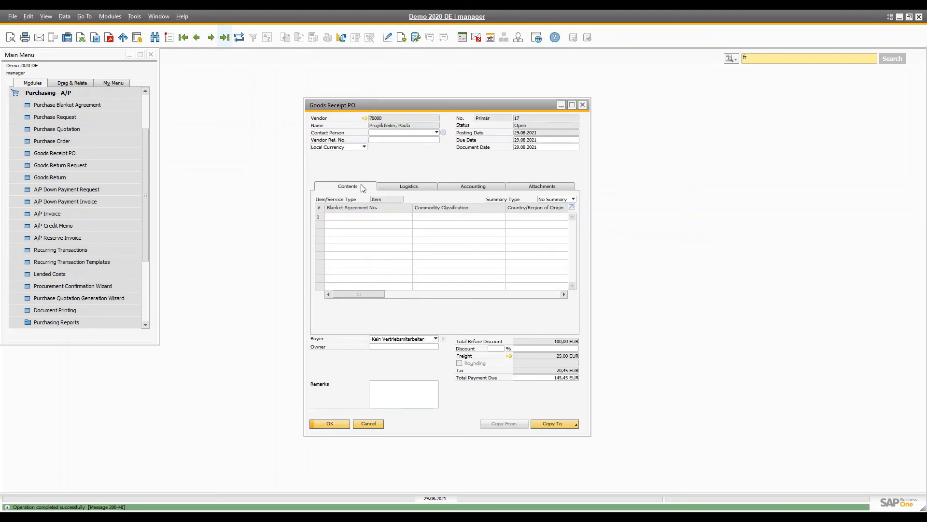
# Copy the displayed goods receipt to a new A/P invoice
pyautogui.rightClick(437, 155)
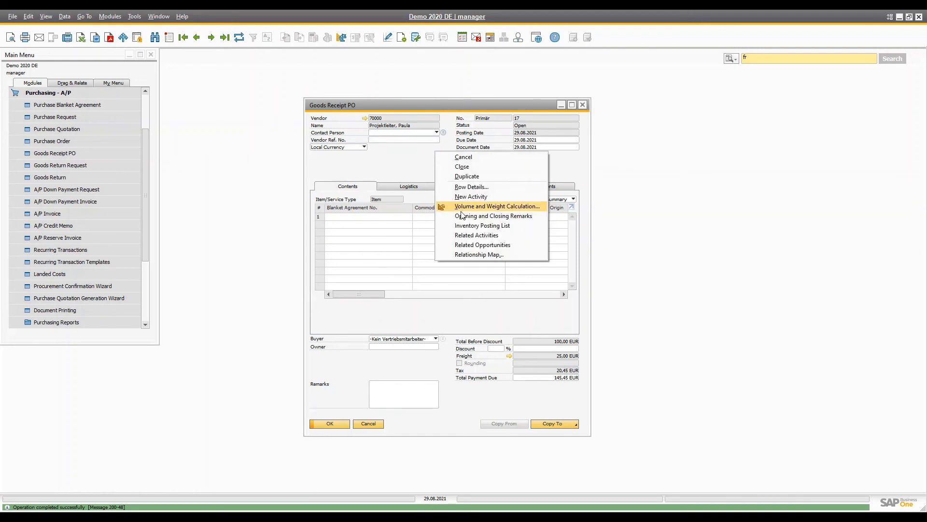
pyautogui.click(410, 311)
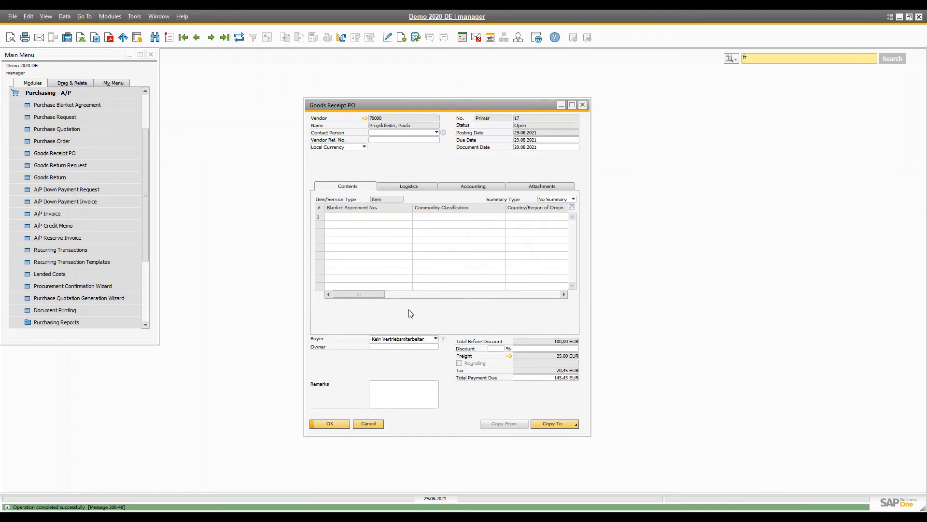
pyautogui.click(573, 427)
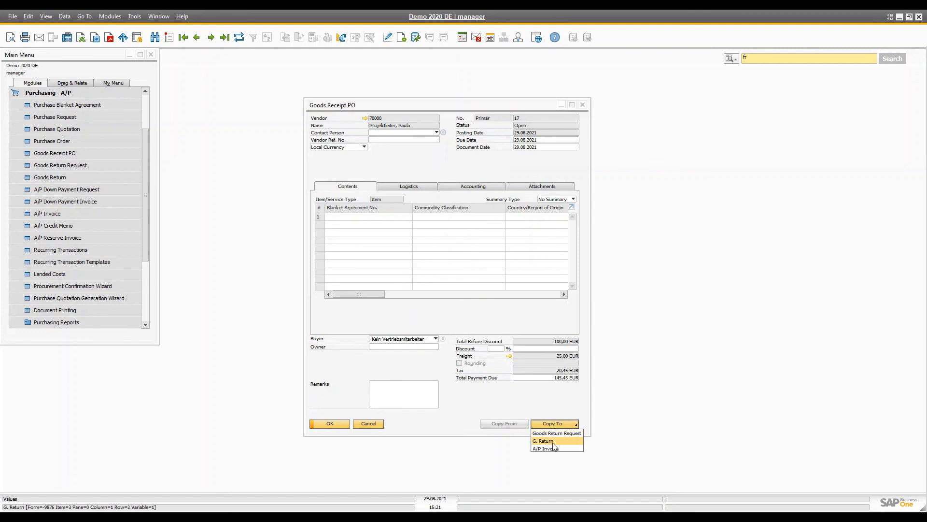
pyautogui.click(554, 453)
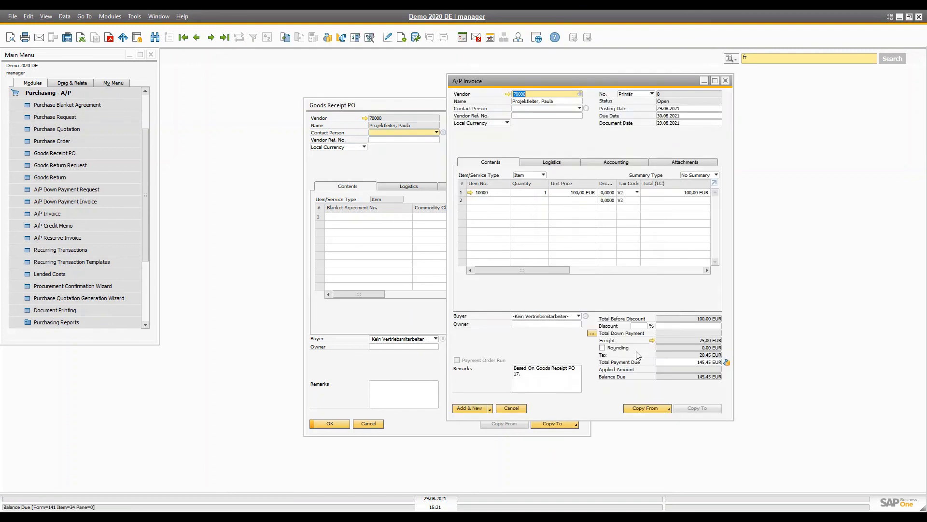
# Inspect the A/P invoice's item row columns and the net amounts in its document-level freight charges
pyautogui.moveTo(554, 271); pyautogui.dragTo(700, 288)
pyautogui.click(529, 214)
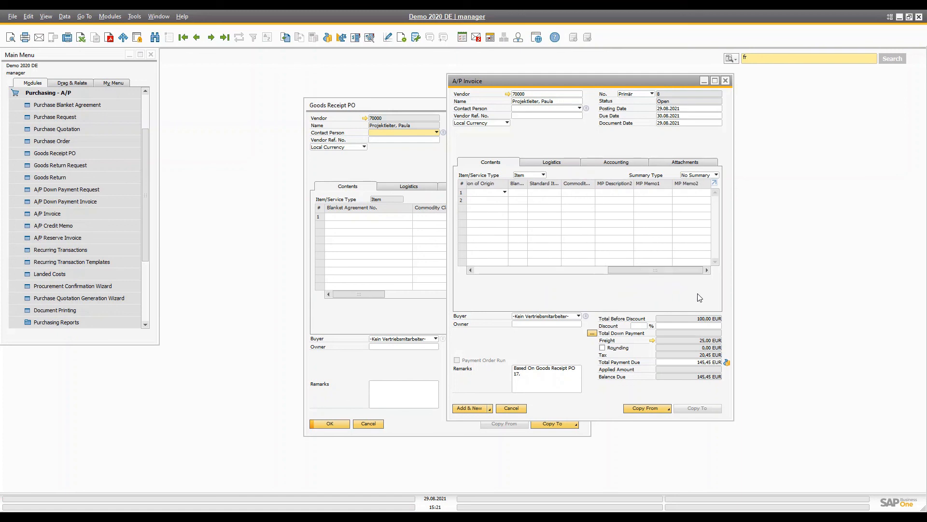
pyautogui.click(653, 341)
pyautogui.moveTo(628, 354); pyautogui.dragTo(713, 364)
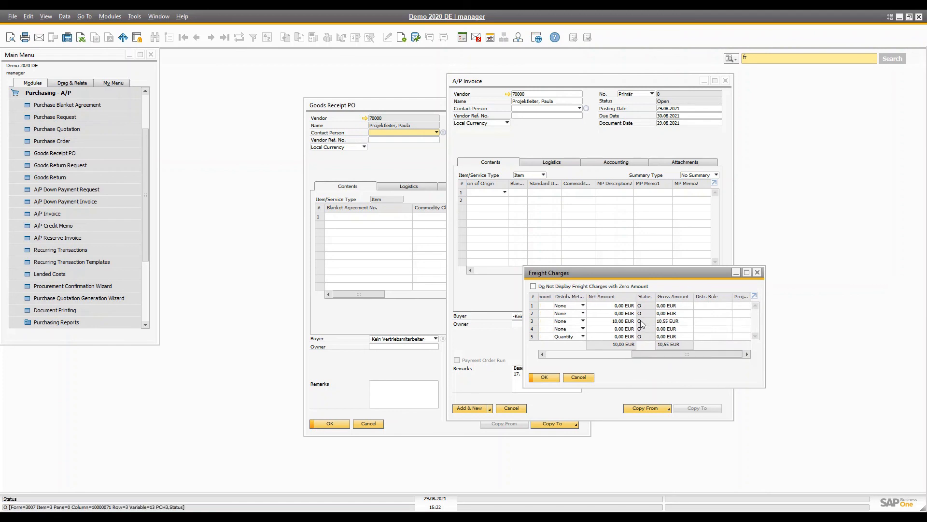
pyautogui.click(617, 320)
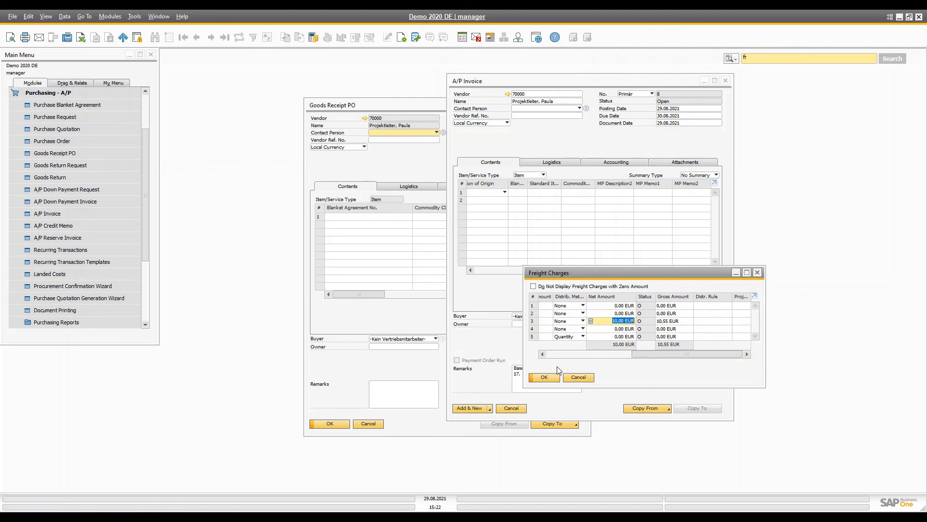
pyautogui.click(545, 377)
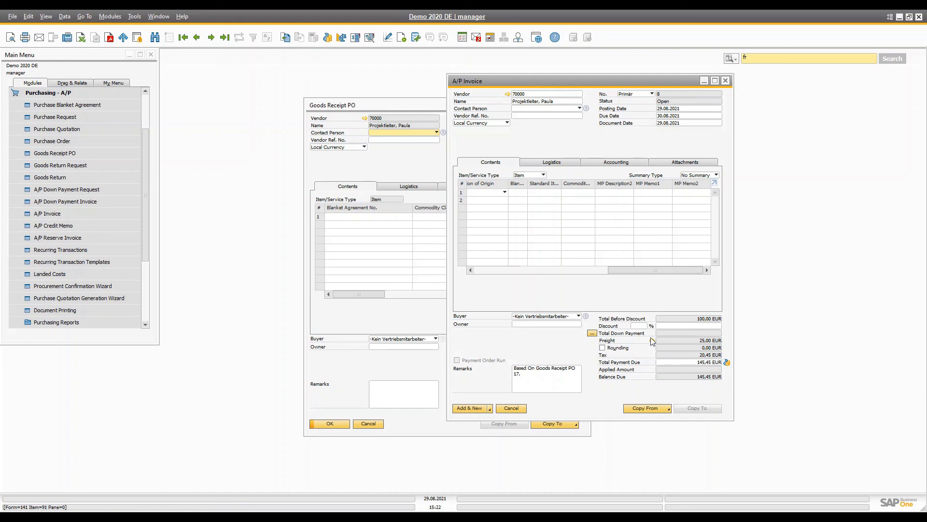
# Add the A/P invoice, accept that it cannot be changed, and display the last saved invoice
pyautogui.click(596, 271)
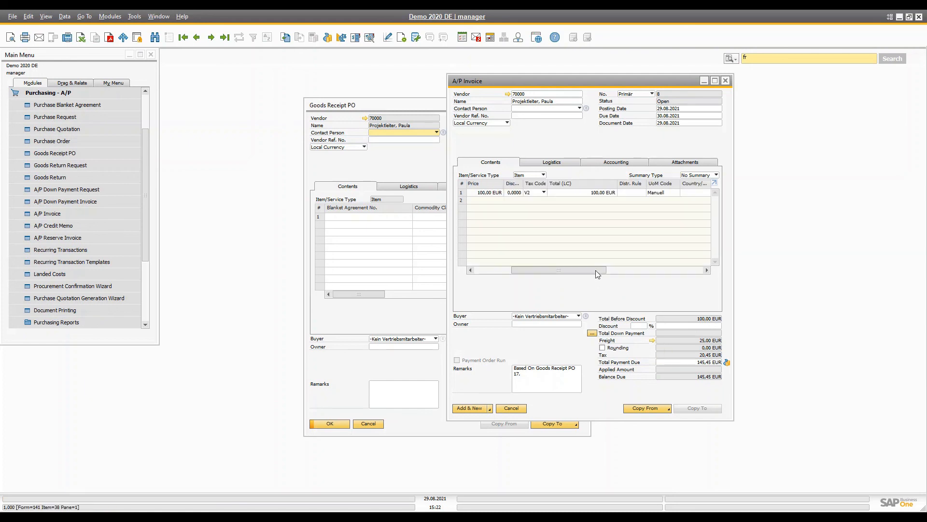
pyautogui.click(470, 408)
pyautogui.click(356, 275)
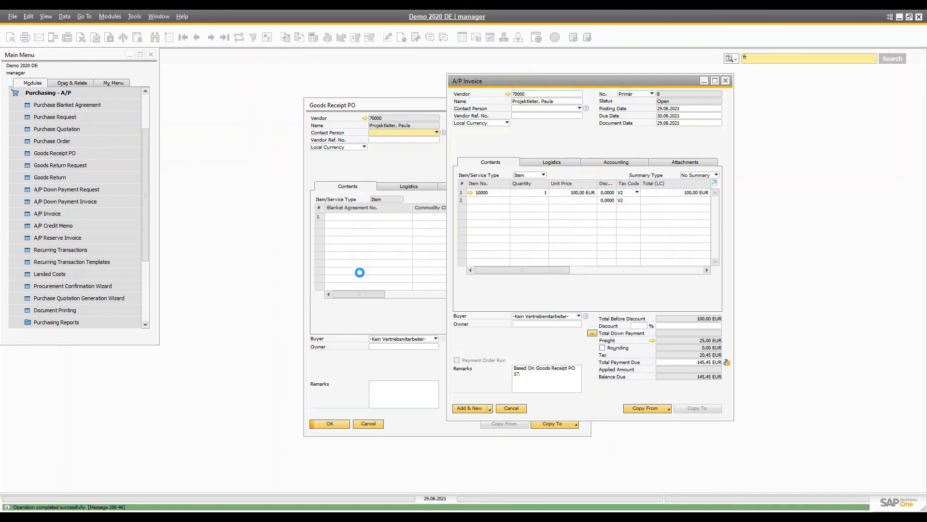
pyautogui.click(225, 38)
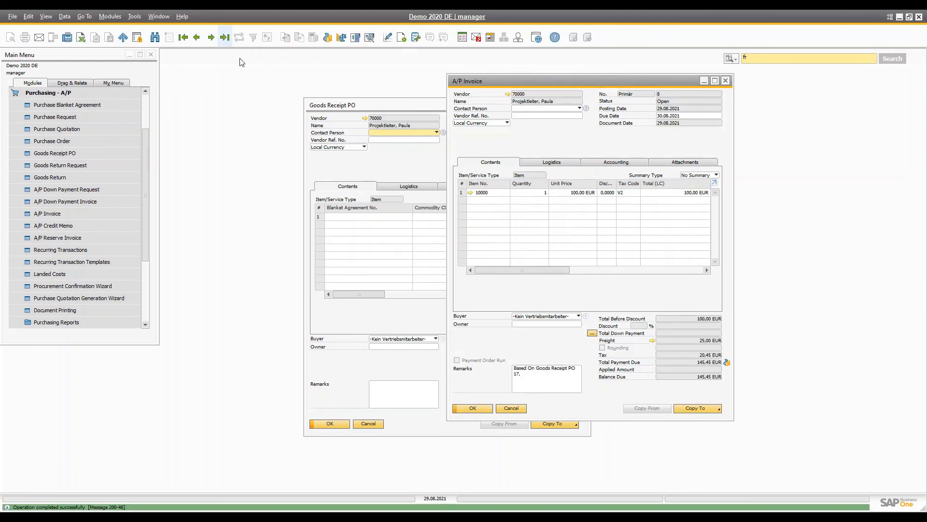
# Show the A/P invoice's journal entry in a reduced window and arrange the invoice so the posted accounts and amounts can be examined
pyautogui.rightClick(584, 135)
pyautogui.click(621, 248)
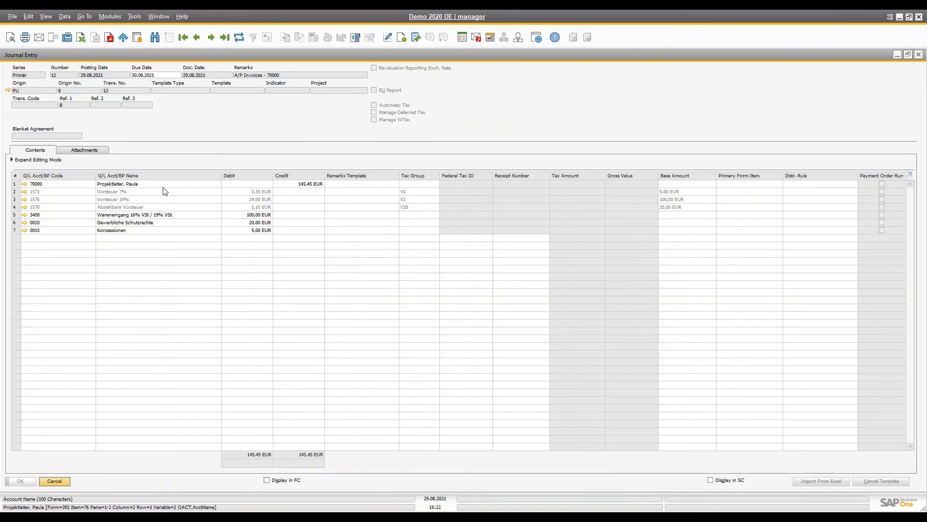
pyautogui.doubleClick(297, 53)
pyautogui.click(552, 80)
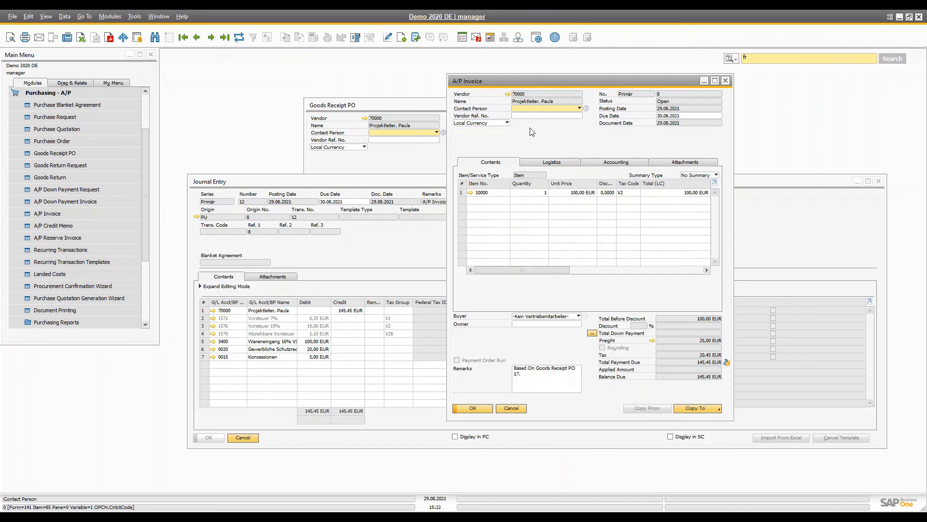
pyautogui.moveTo(552, 80); pyautogui.dragTo(689, 97)
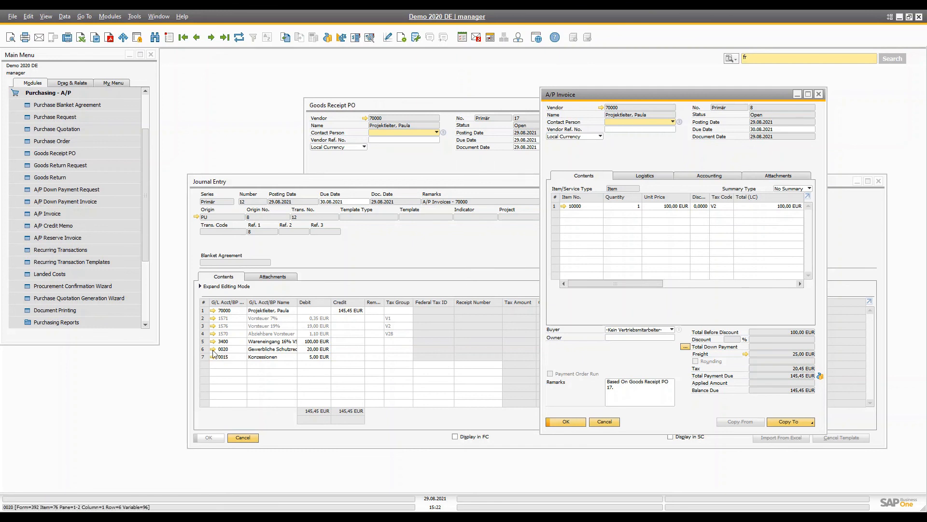
# Check the expense accounts of Insurance and Shipping in the general freight setup against the accounts posted in the journal entry
pyautogui.click(40, 94)
pyautogui.click(46, 93)
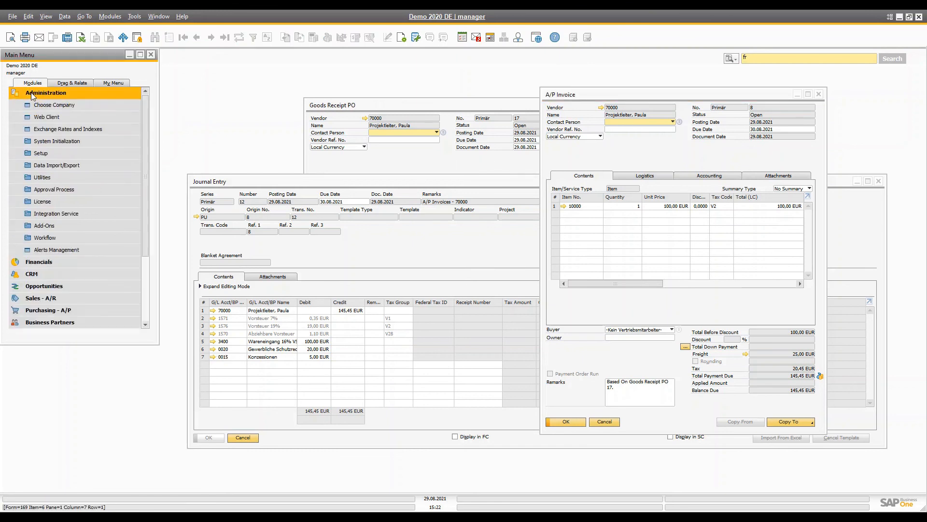
pyautogui.click(40, 153)
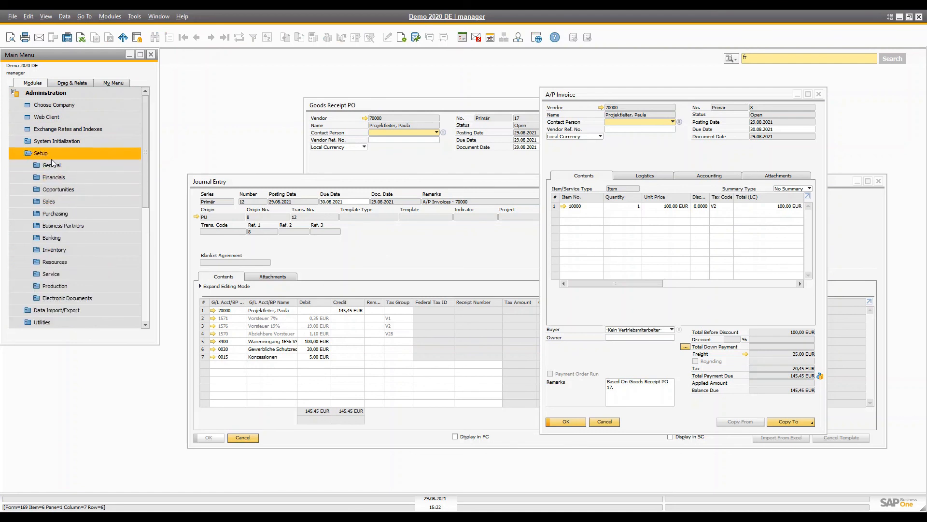
pyautogui.click(51, 166)
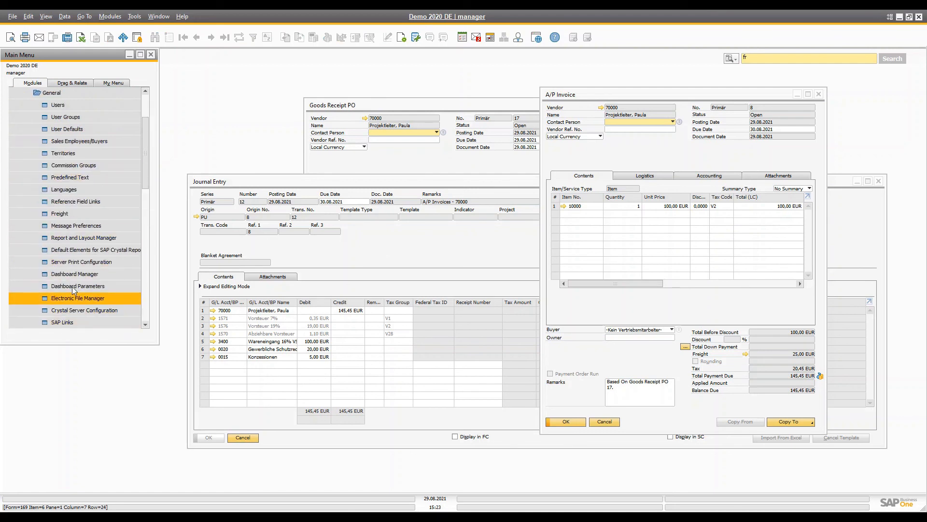
pyautogui.click(60, 213)
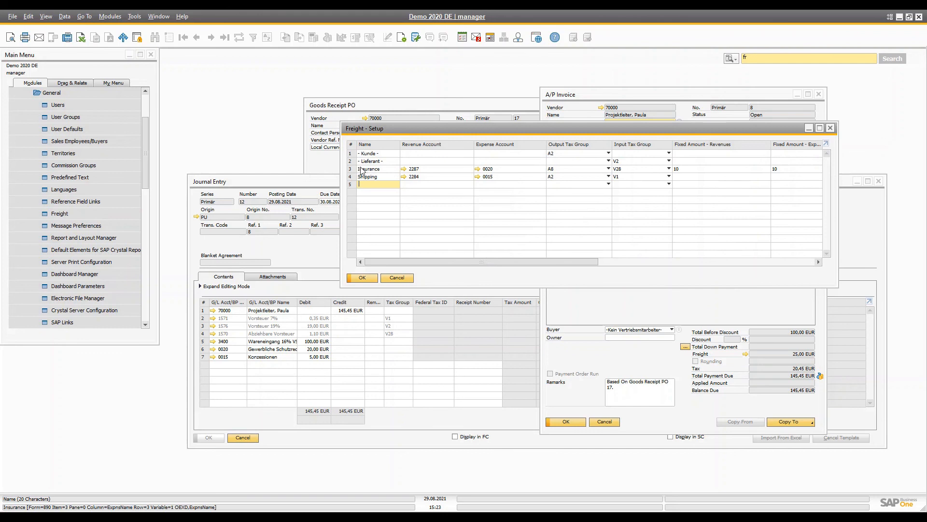
pyautogui.click(513, 169)
pyautogui.click(505, 176)
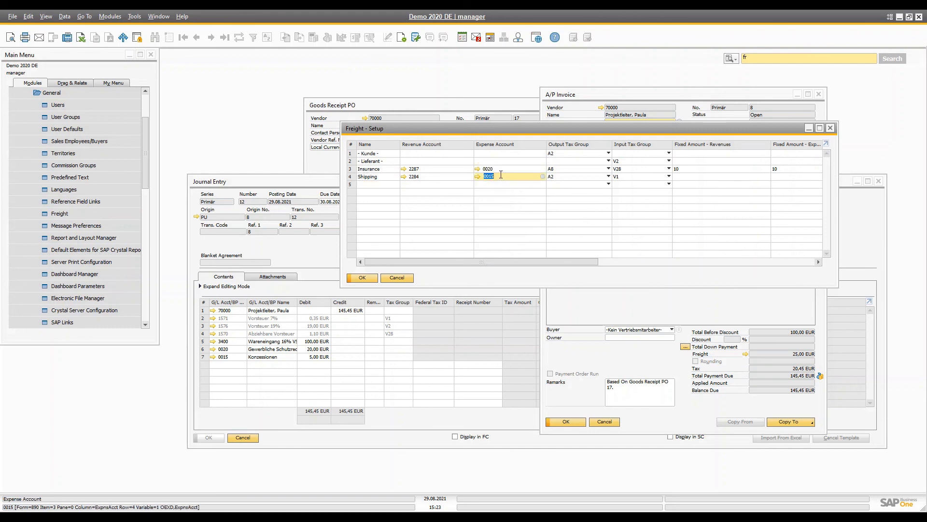
pyautogui.click(362, 278)
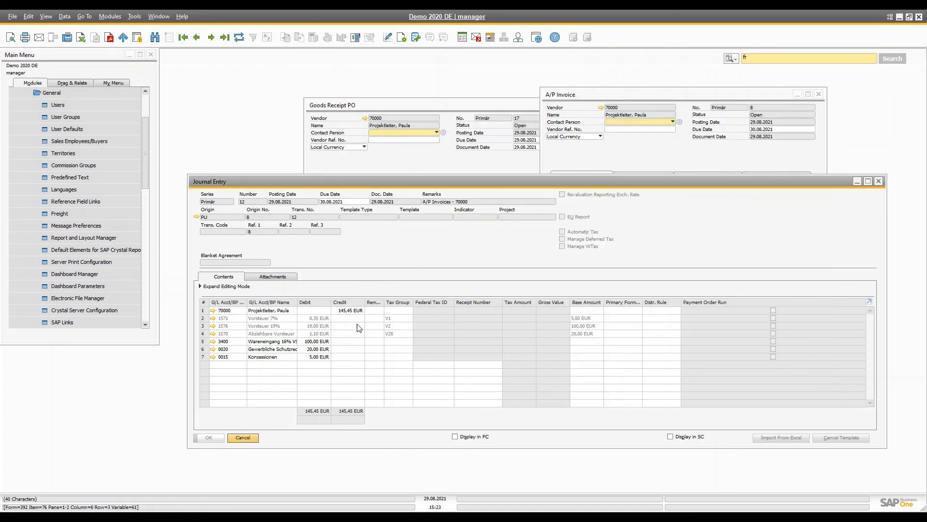
# Close the journal entry, the A/P invoice and the goods receipt
pyautogui.click(243, 437)
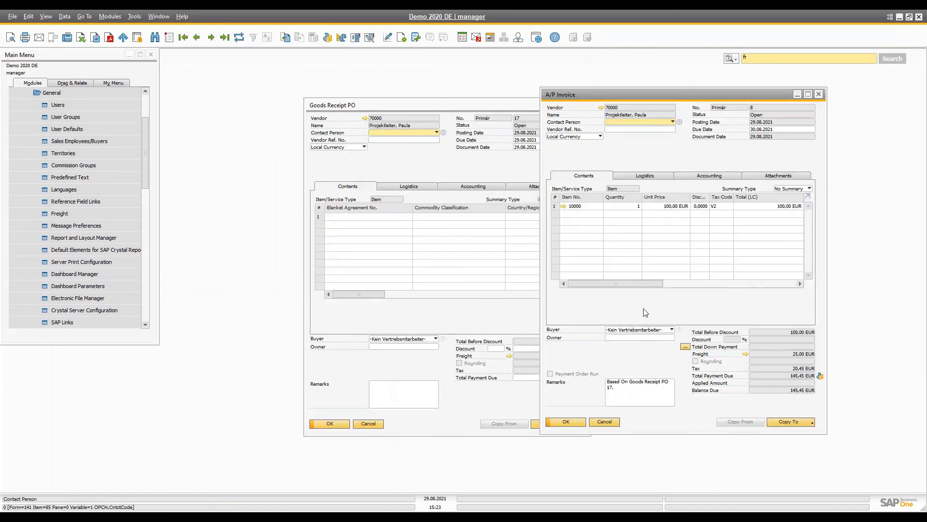
pyautogui.click(819, 95)
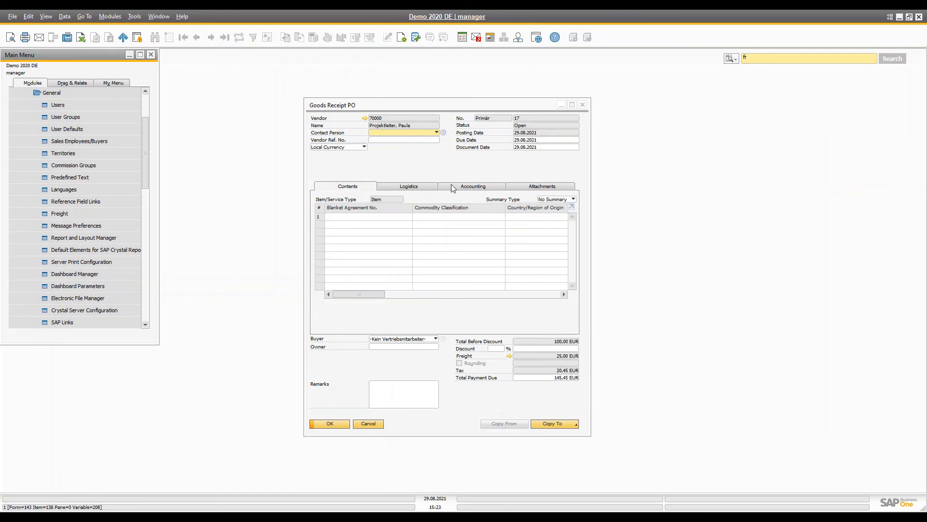
pyautogui.click(582, 104)
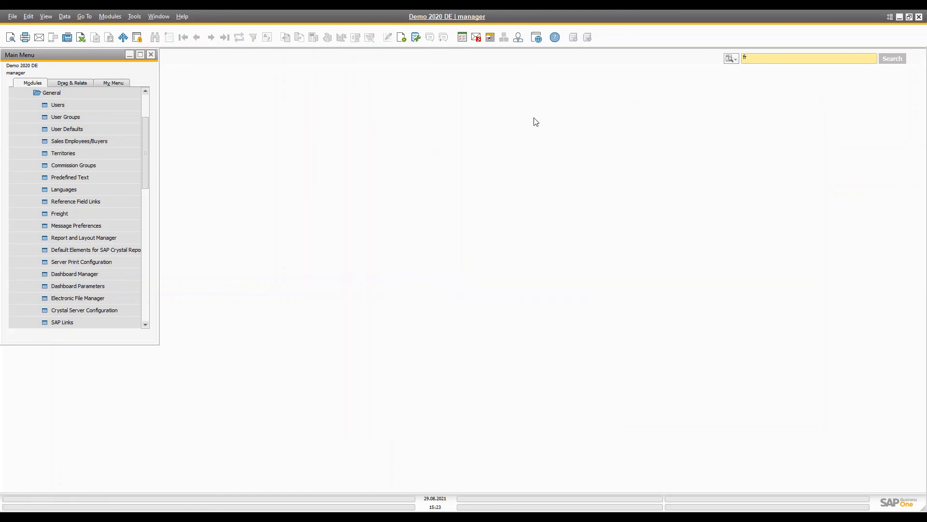